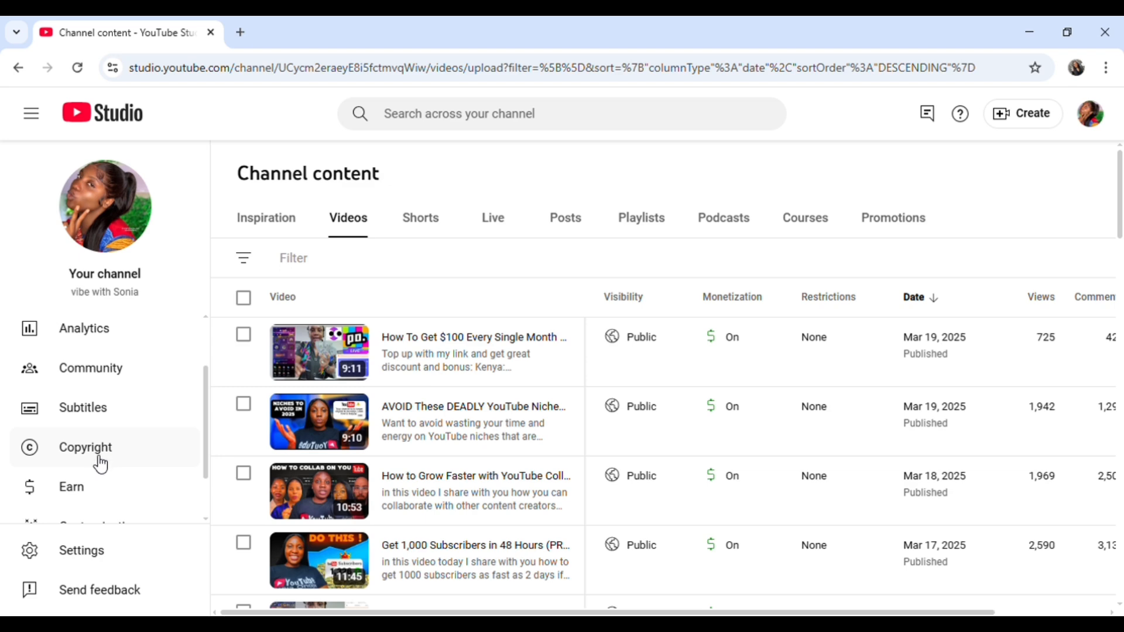
Open the channel's Copyright section and look through its list of past removal requests
{"action": "left_click", "coordinate": [101, 456]}
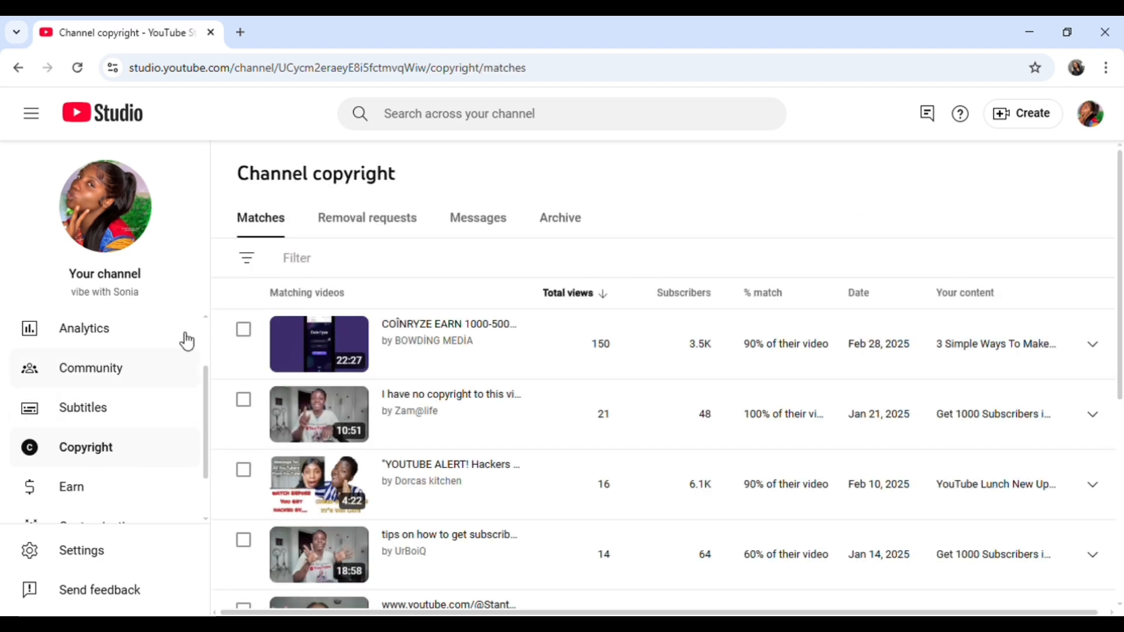
{"action": "left_click", "coordinate": [383, 233]}
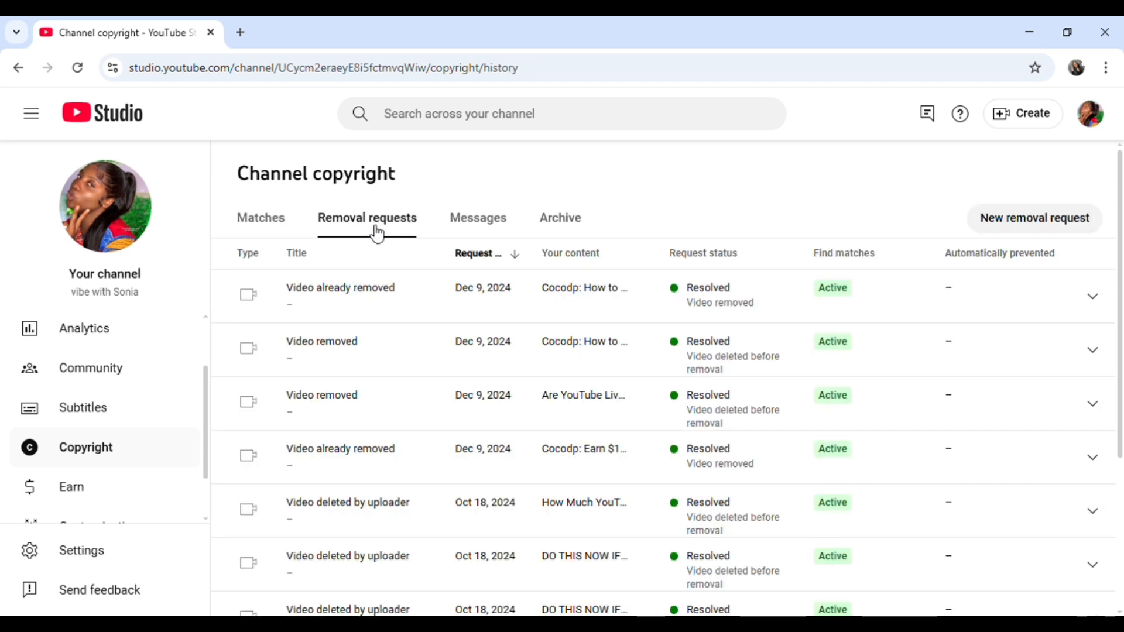
{"action": "scroll", "coordinate": [621, 443], "scroll_direction": "down", "scroll_amount": 4}
{"action": "scroll", "coordinate": [636, 445], "scroll_direction": "up", "scroll_amount": 8}
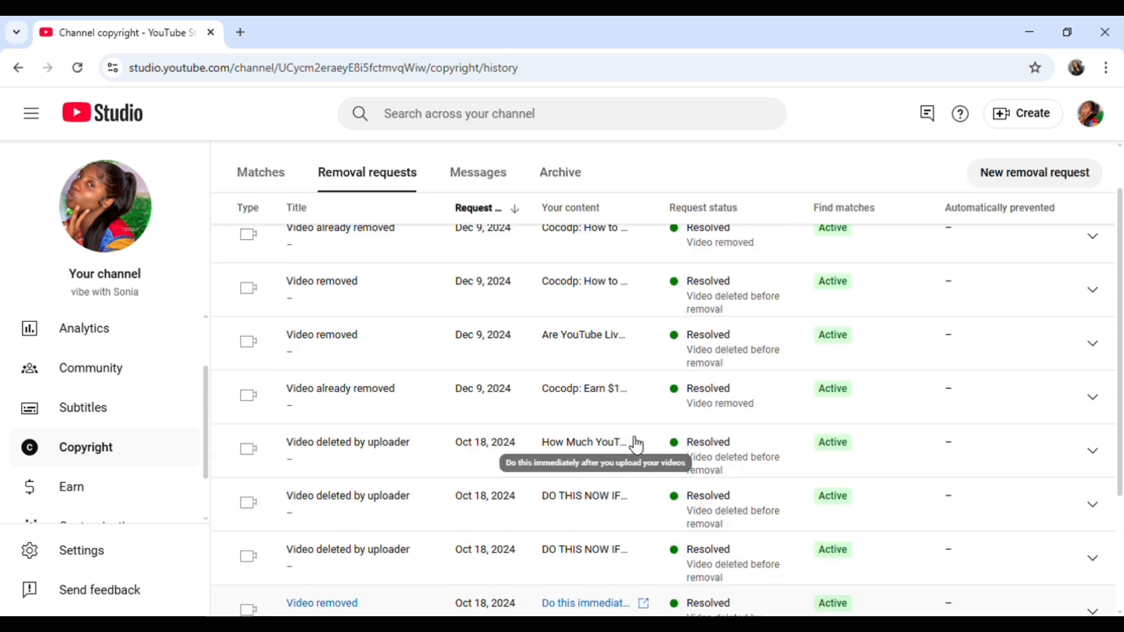
{"action": "scroll", "coordinate": [631, 439], "scroll_direction": "down", "scroll_amount": 2}
{"action": "scroll", "coordinate": [630, 437], "scroll_direction": "down", "scroll_amount": 2}
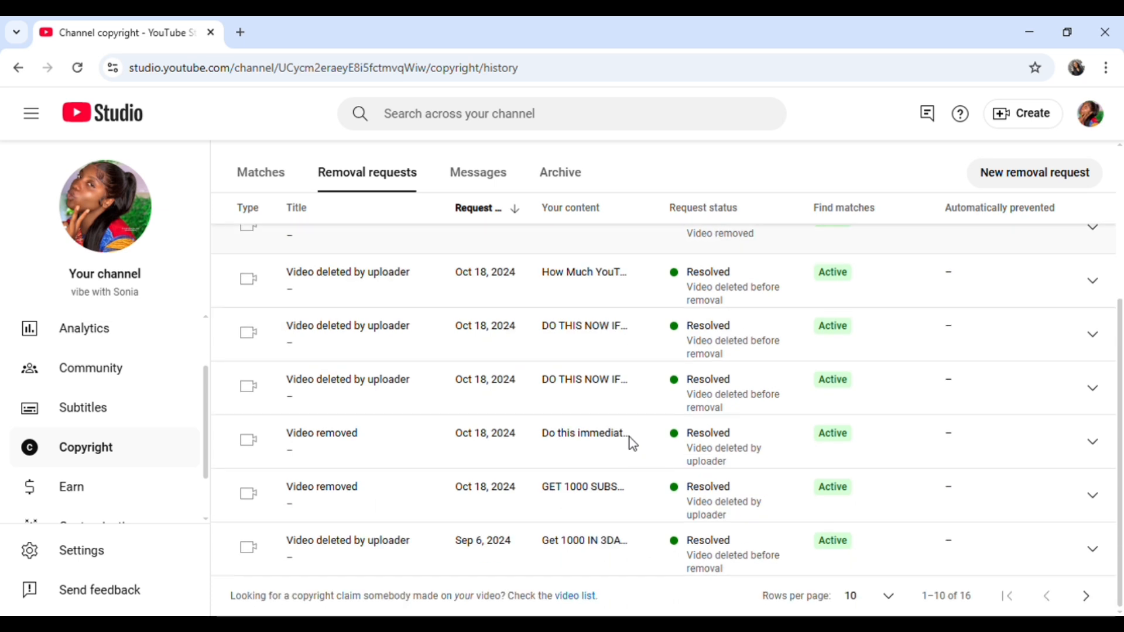
{"action": "scroll", "coordinate": [637, 446], "scroll_direction": "up", "scroll_amount": 4}
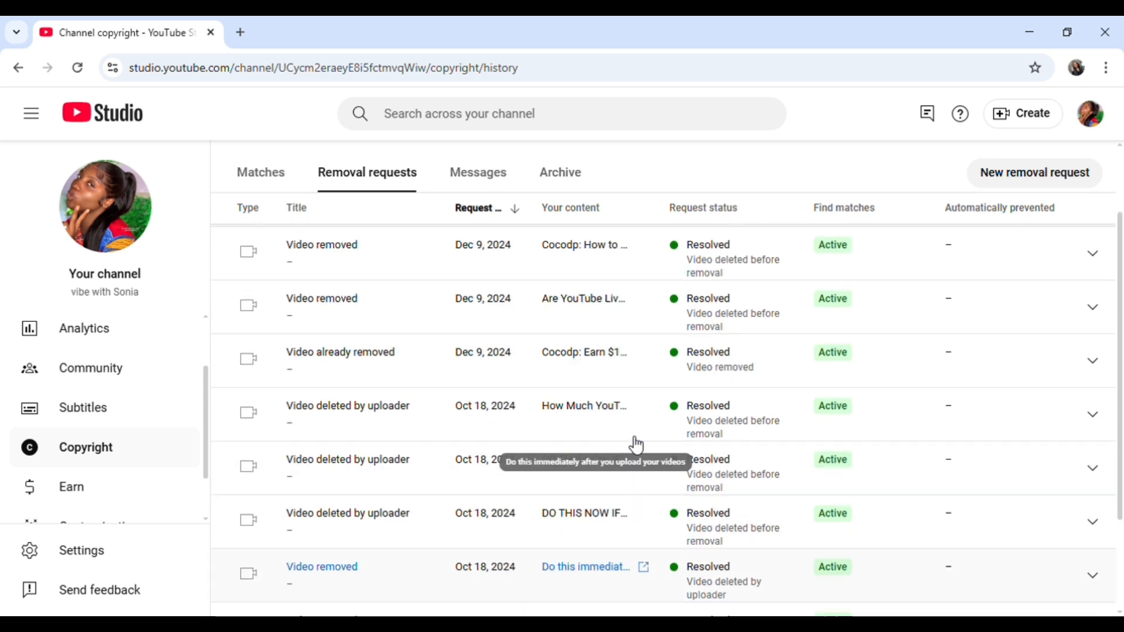
Check the copyright Messages and Archive pages, and review the full list of matching videos
{"action": "left_click", "coordinate": [476, 223]}
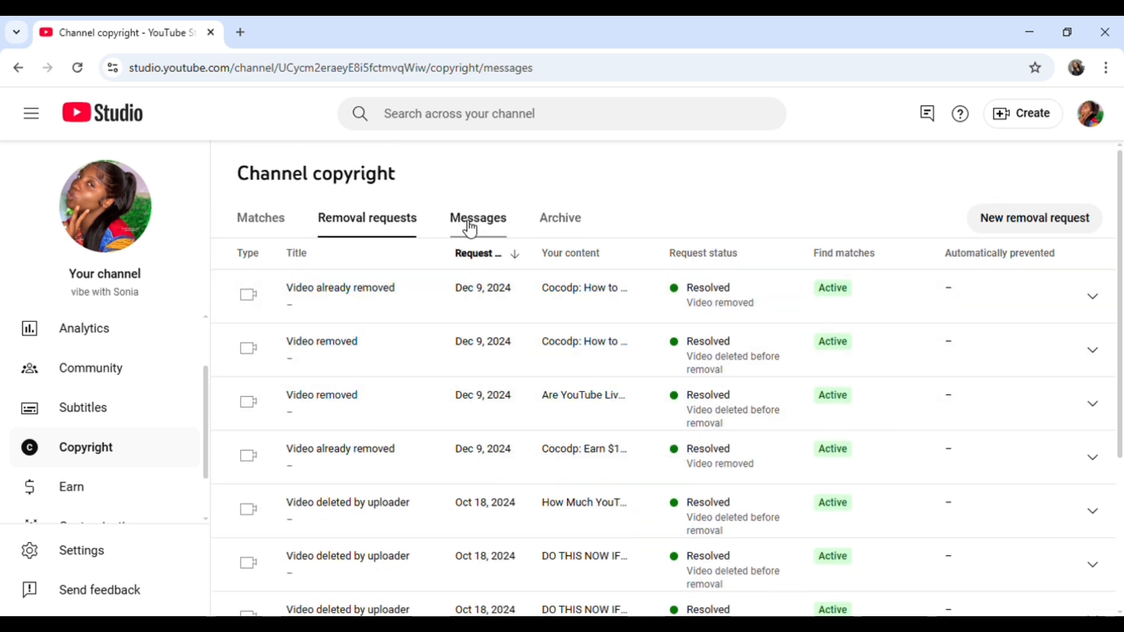
{"action": "left_click", "coordinate": [555, 230]}
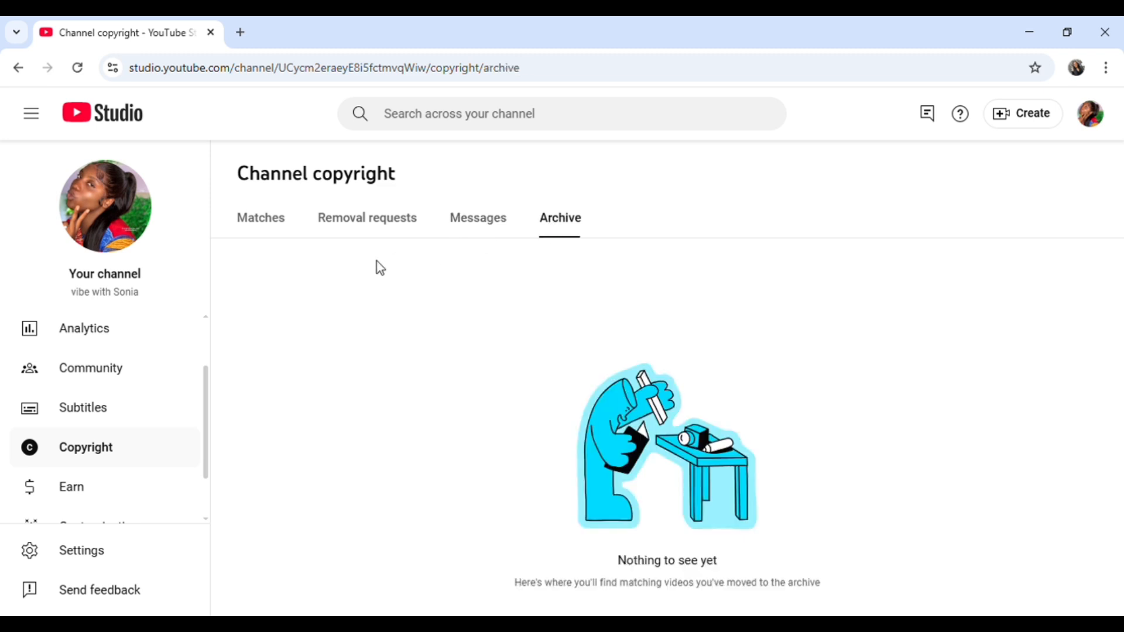
{"action": "left_click", "coordinate": [275, 227]}
{"action": "scroll", "coordinate": [379, 359], "scroll_direction": "down", "scroll_amount": 5}
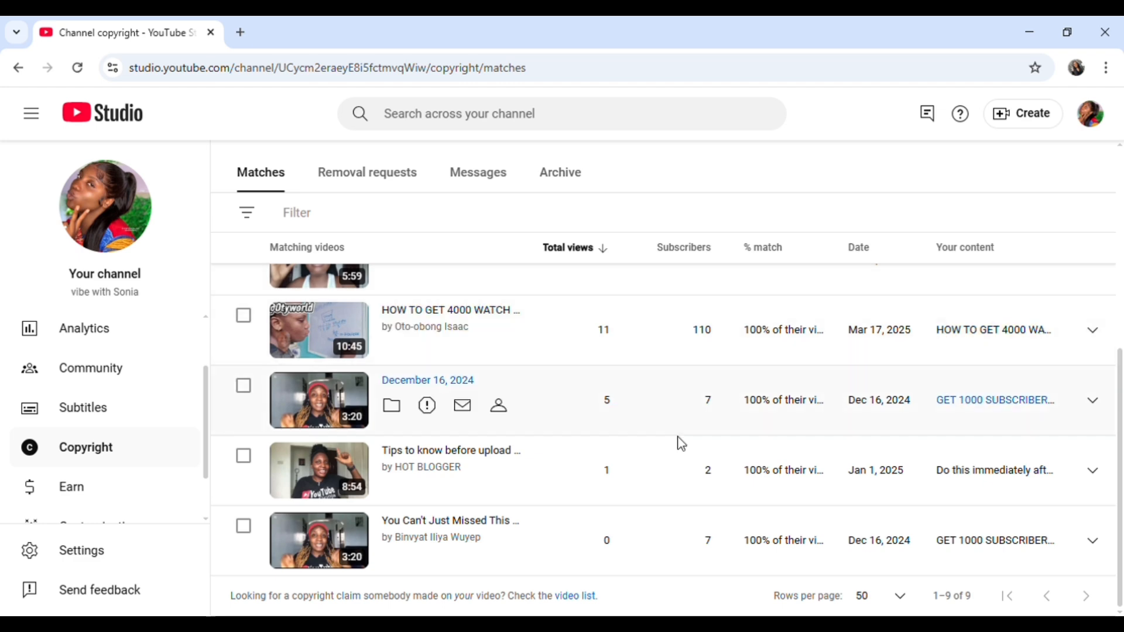
{"action": "scroll", "coordinate": [480, 448], "scroll_direction": "up", "scroll_amount": 4}
{"action": "scroll", "coordinate": [480, 448], "scroll_direction": "up", "scroll_amount": 2}
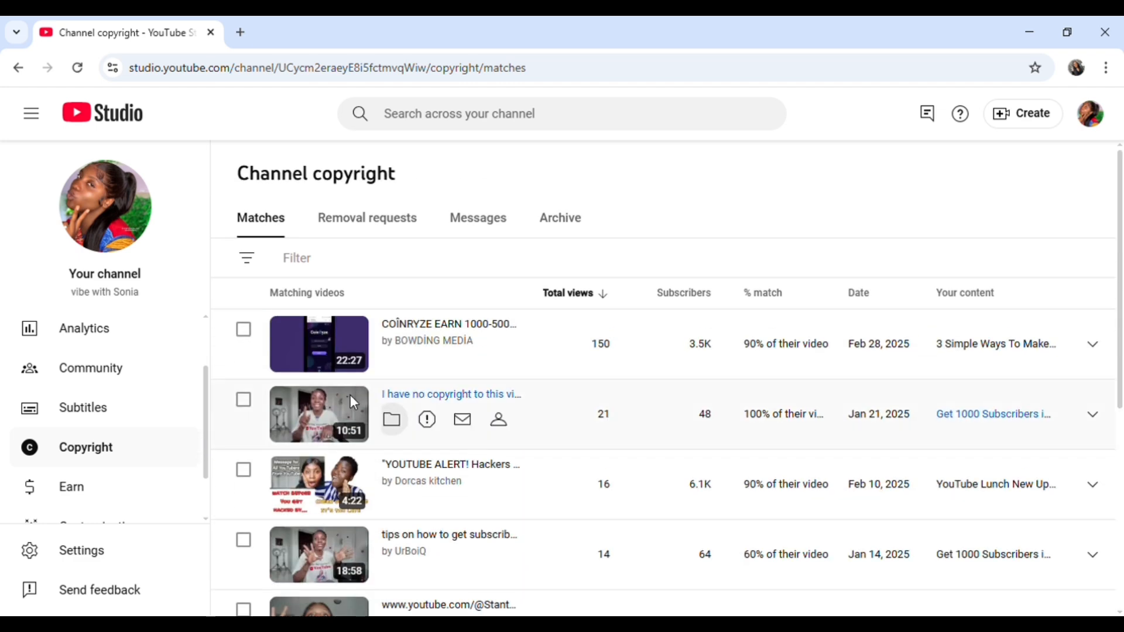
Select the first four matching videos, from the COÎNRYZE video through "tips on how to get subscribe fast and easy"
{"action": "left_click", "coordinate": [244, 329]}
{"action": "scroll", "coordinate": [269, 377], "scroll_direction": "down", "scroll_amount": 5}
{"action": "scroll", "coordinate": [270, 377], "scroll_direction": "up", "scroll_amount": 3}
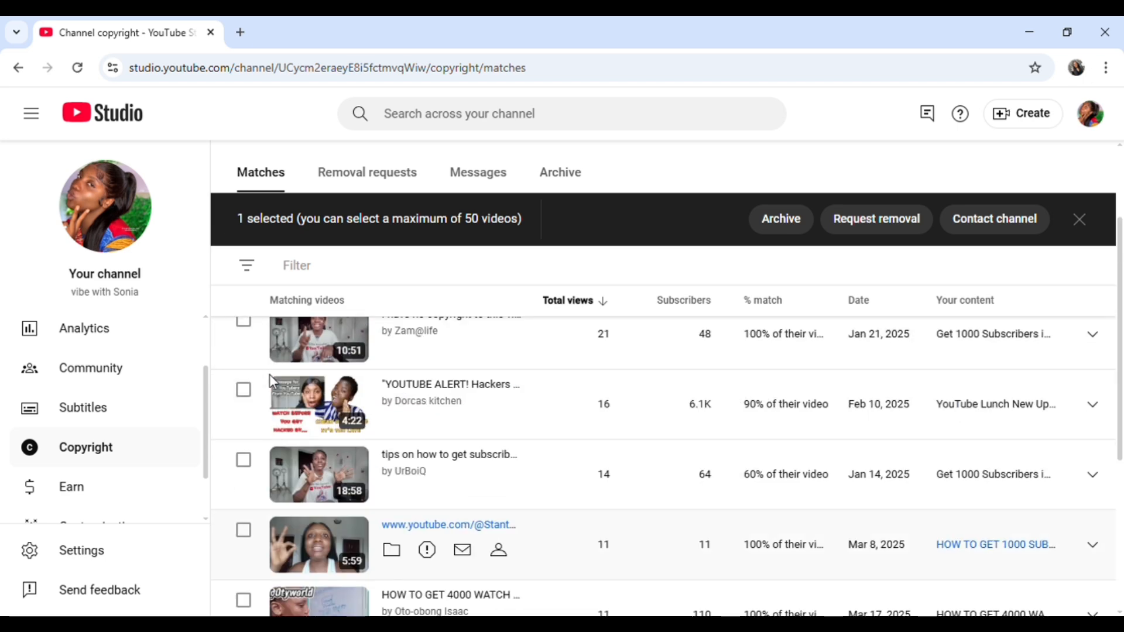
{"action": "scroll", "coordinate": [269, 381], "scroll_direction": "up", "scroll_amount": 1}
{"action": "left_click", "coordinate": [244, 369]}
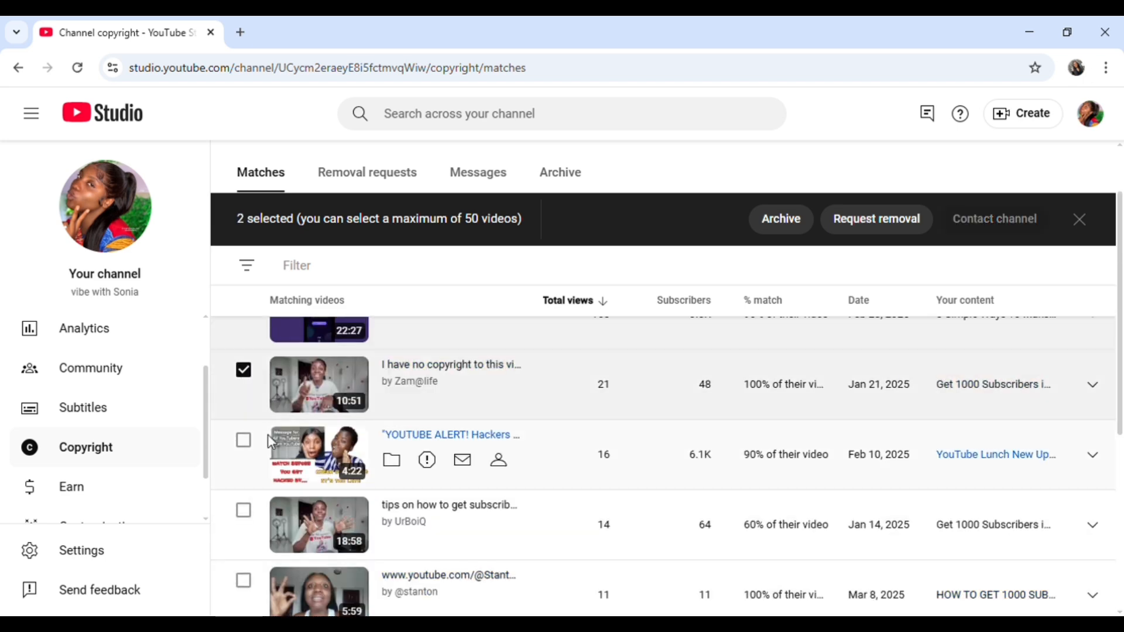
{"action": "left_click", "coordinate": [244, 440]}
{"action": "scroll", "coordinate": [286, 401], "scroll_direction": "down", "scroll_amount": 4}
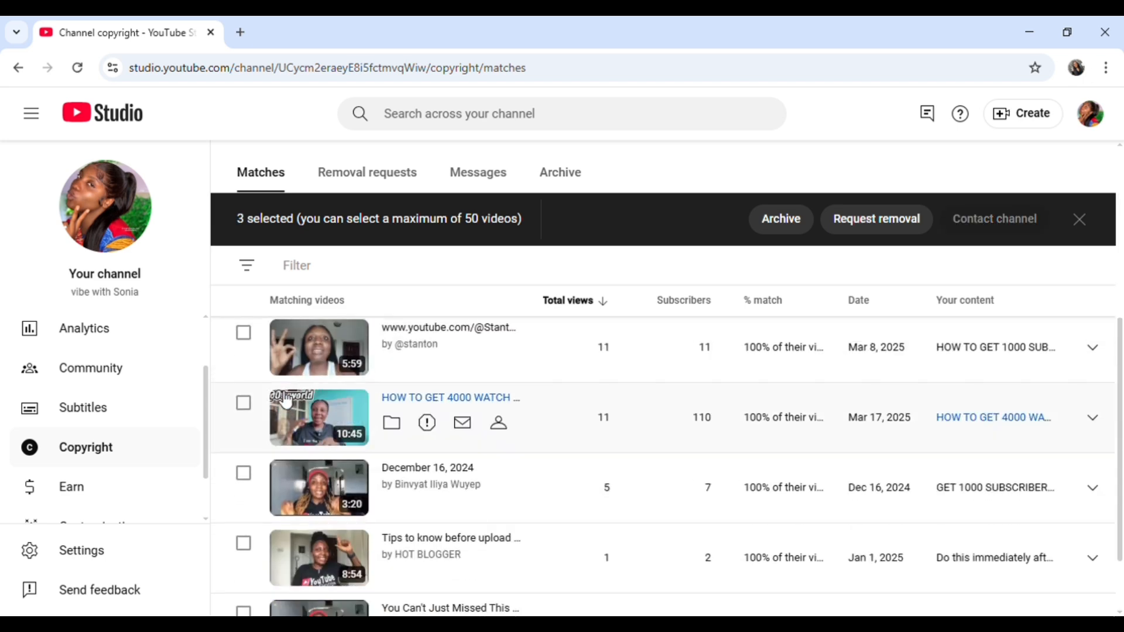
{"action": "scroll", "coordinate": [286, 401], "scroll_direction": "up", "scroll_amount": 3}
{"action": "left_click", "coordinate": [244, 427]}
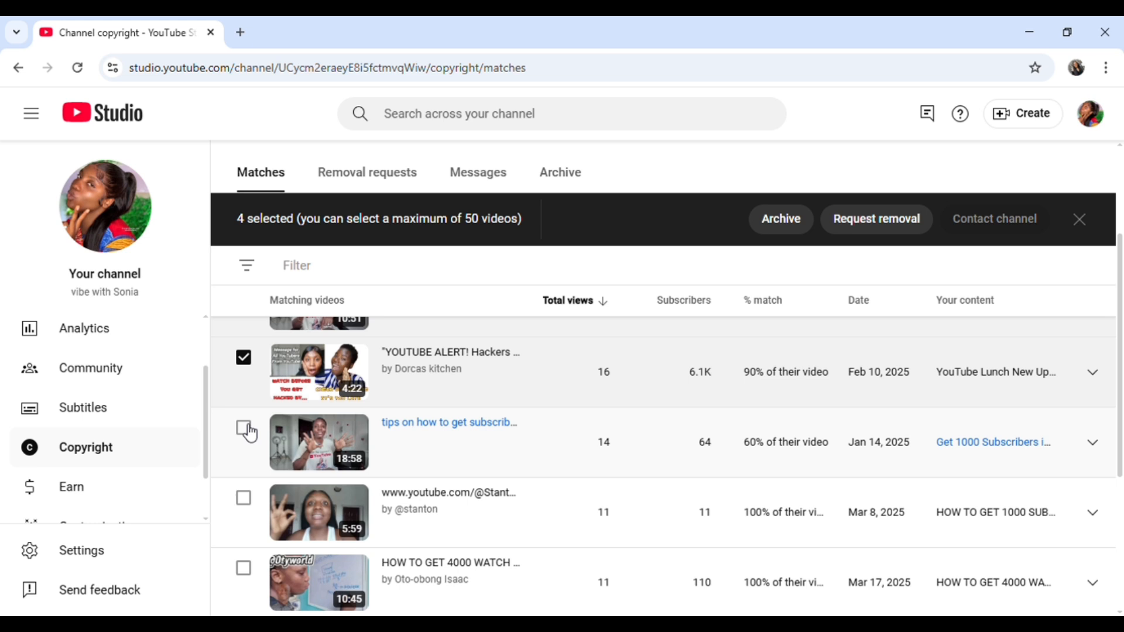
Add the remaining five matching videos to the selection, including "Tips to know before upload YouTube videos !!!"
{"action": "left_click", "coordinate": [248, 502]}
{"action": "left_click", "coordinate": [244, 568]}
{"action": "scroll", "coordinate": [289, 563], "scroll_direction": "down", "scroll_amount": 3}
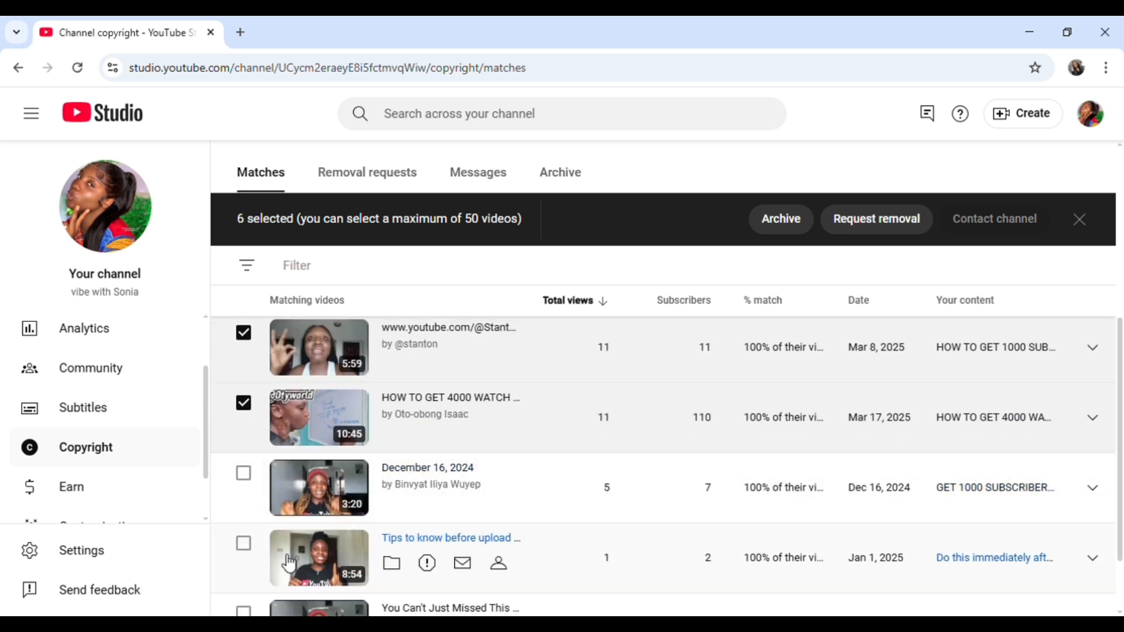
{"action": "left_click", "coordinate": [242, 473]}
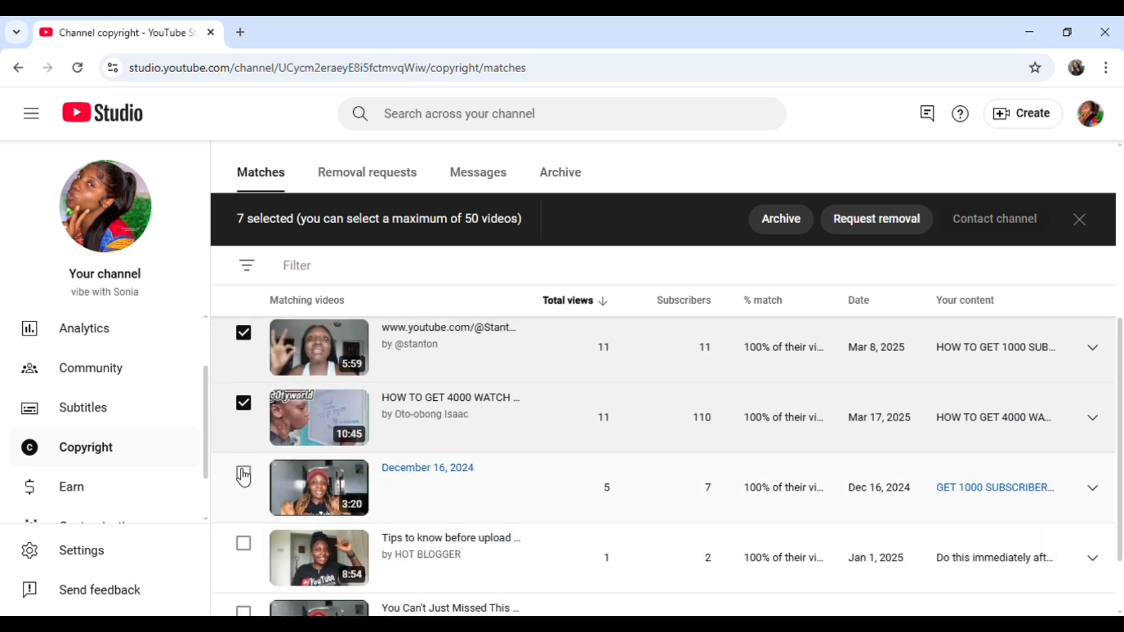
{"action": "left_click", "coordinate": [235, 543]}
{"action": "scroll", "coordinate": [244, 545], "scroll_direction": "down", "scroll_amount": 2}
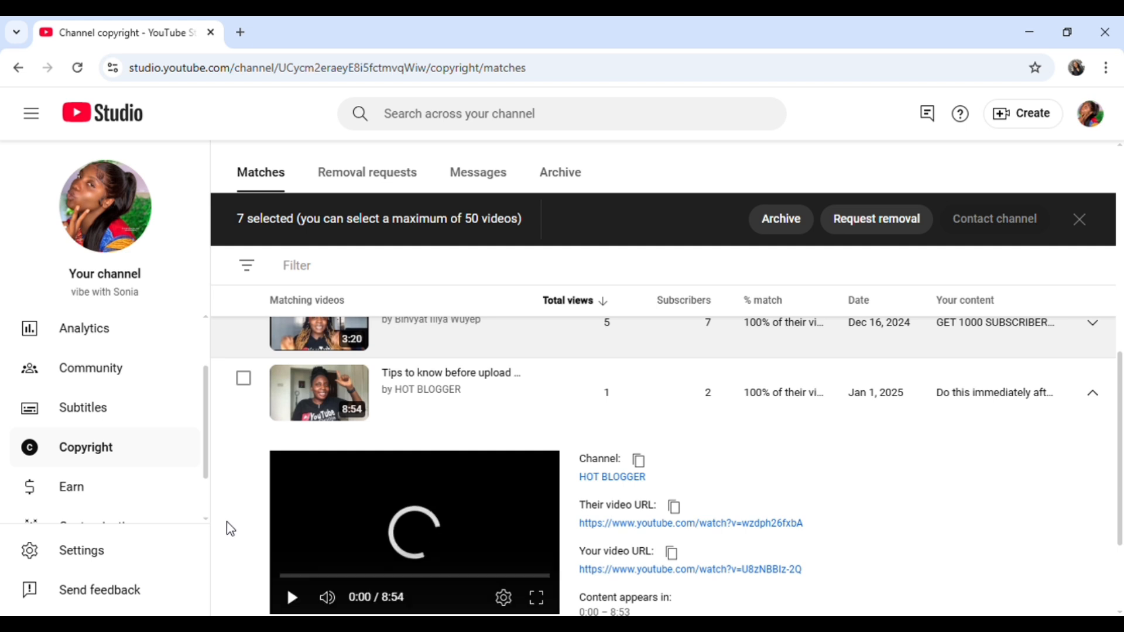
{"action": "scroll", "coordinate": [246, 519], "scroll_direction": "down", "scroll_amount": 2}
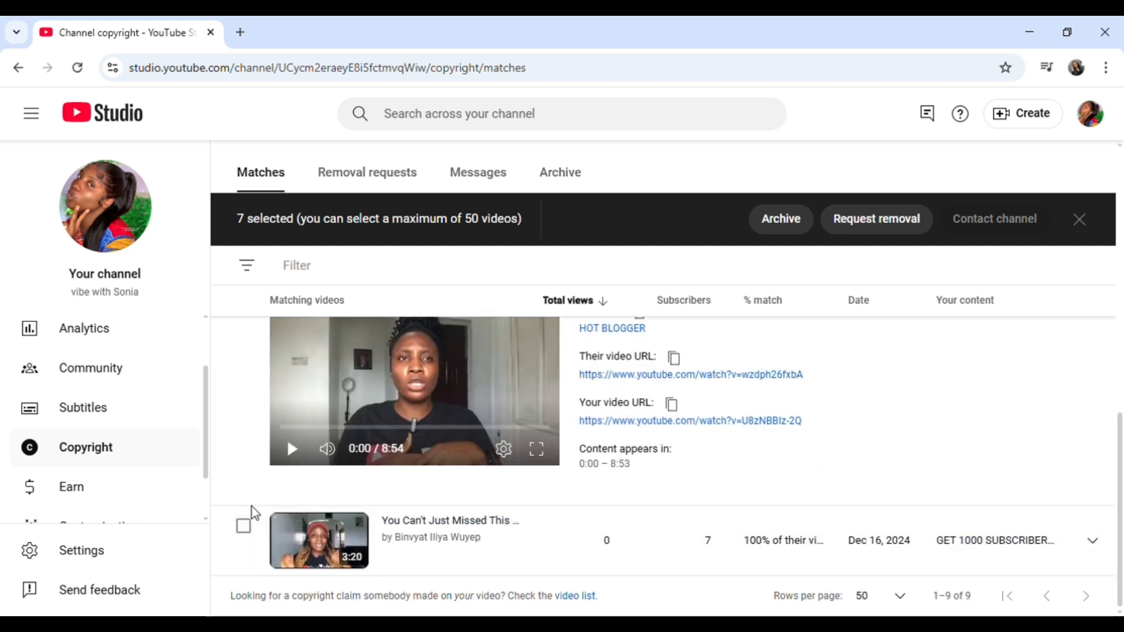
{"action": "left_click", "coordinate": [252, 531]}
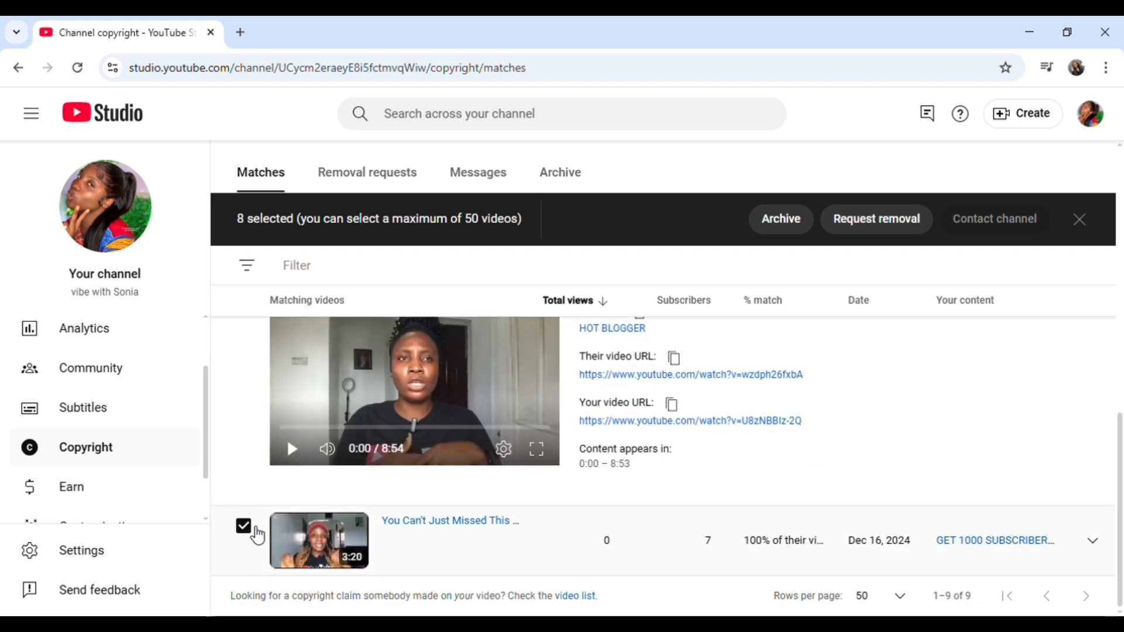
{"action": "scroll", "coordinate": [260, 527], "scroll_direction": "up", "scroll_amount": 5}
{"action": "scroll", "coordinate": [263, 526], "scroll_direction": "down", "scroll_amount": 5}
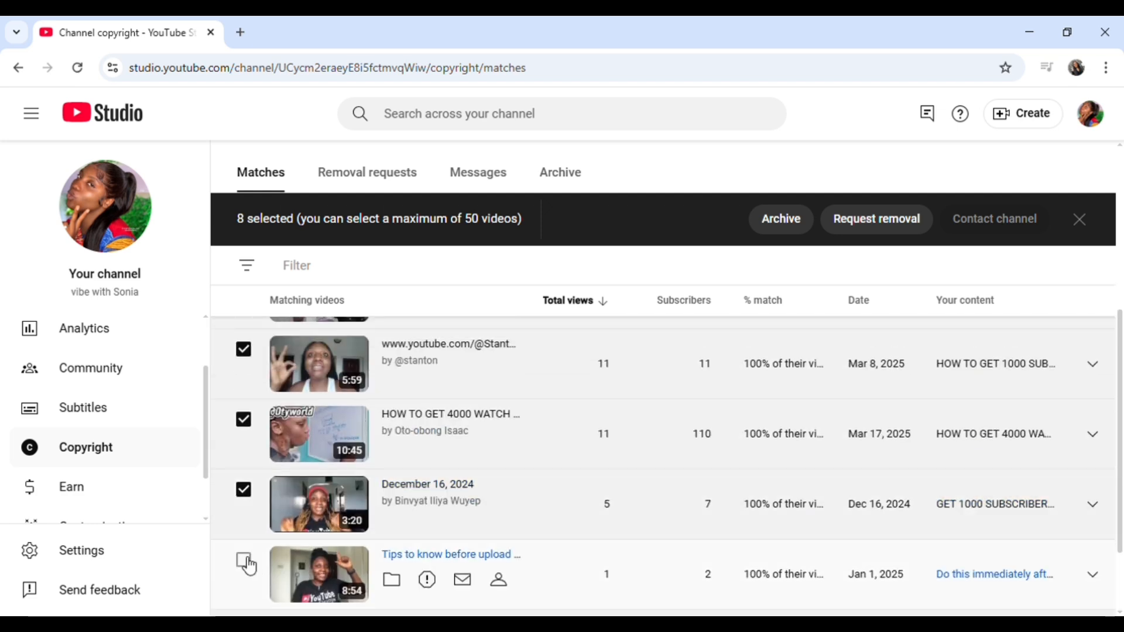
{"action": "left_click", "coordinate": [244, 561]}
Check that every matching video is selected and start a removal request for all nine
{"action": "scroll", "coordinate": [250, 559], "scroll_direction": "up", "scroll_amount": 10}
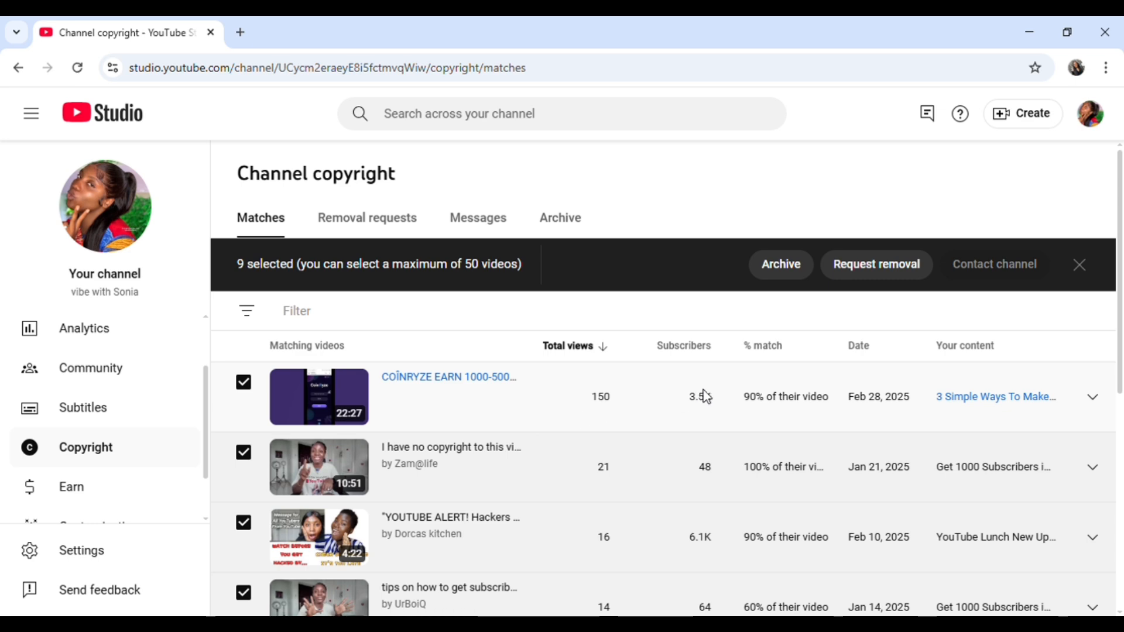
{"action": "scroll", "coordinate": [704, 560], "scroll_direction": "down", "scroll_amount": 8}
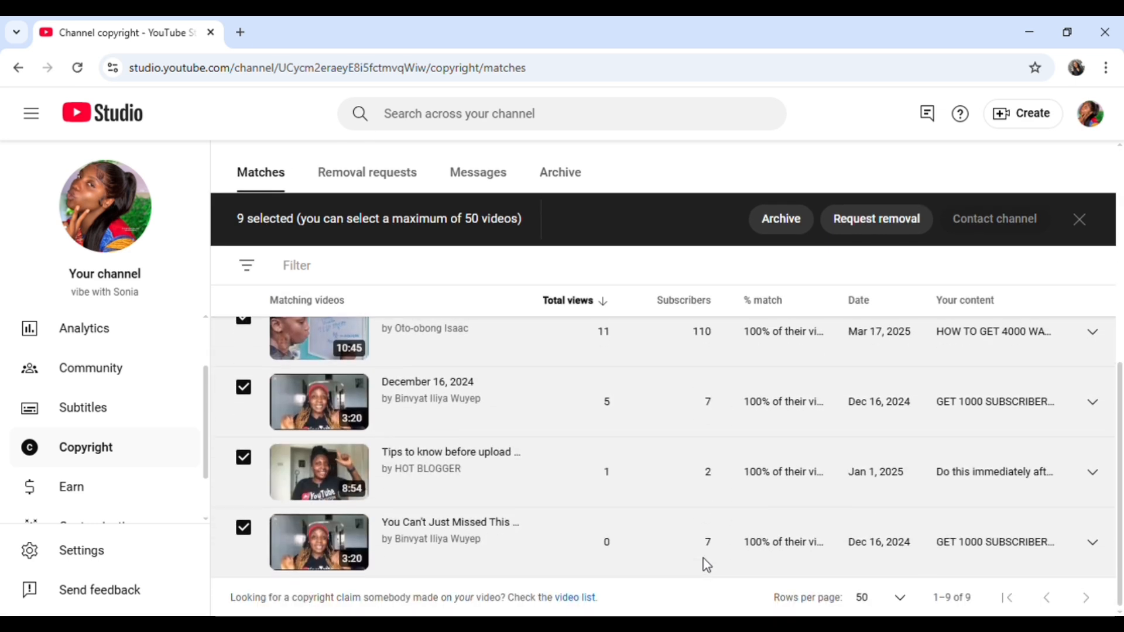
{"action": "scroll", "coordinate": [705, 564], "scroll_direction": "up", "scroll_amount": 8}
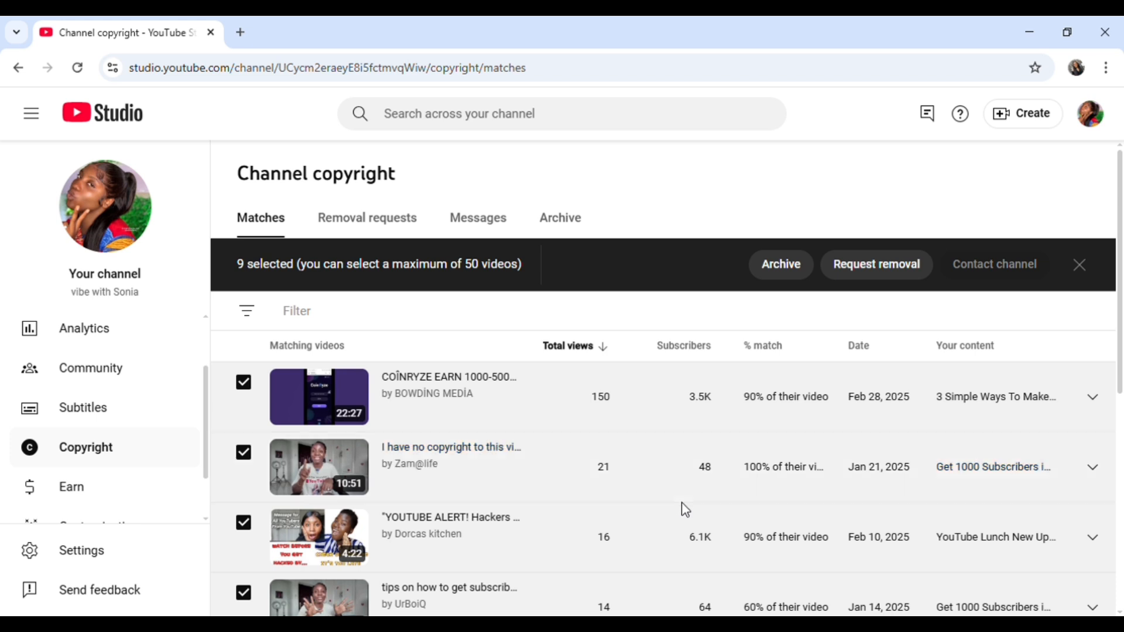
{"action": "left_click", "coordinate": [900, 277]}
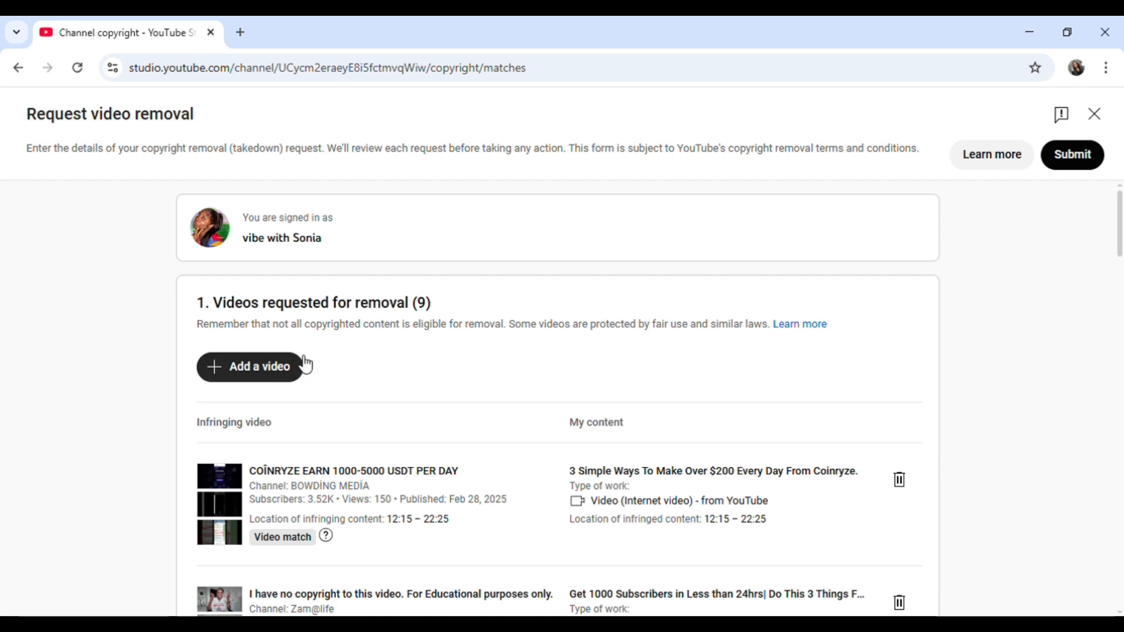
Review the infringing videos and the matched original content listed in the removal request form
{"action": "scroll", "coordinate": [321, 469], "scroll_direction": "down", "scroll_amount": 3}
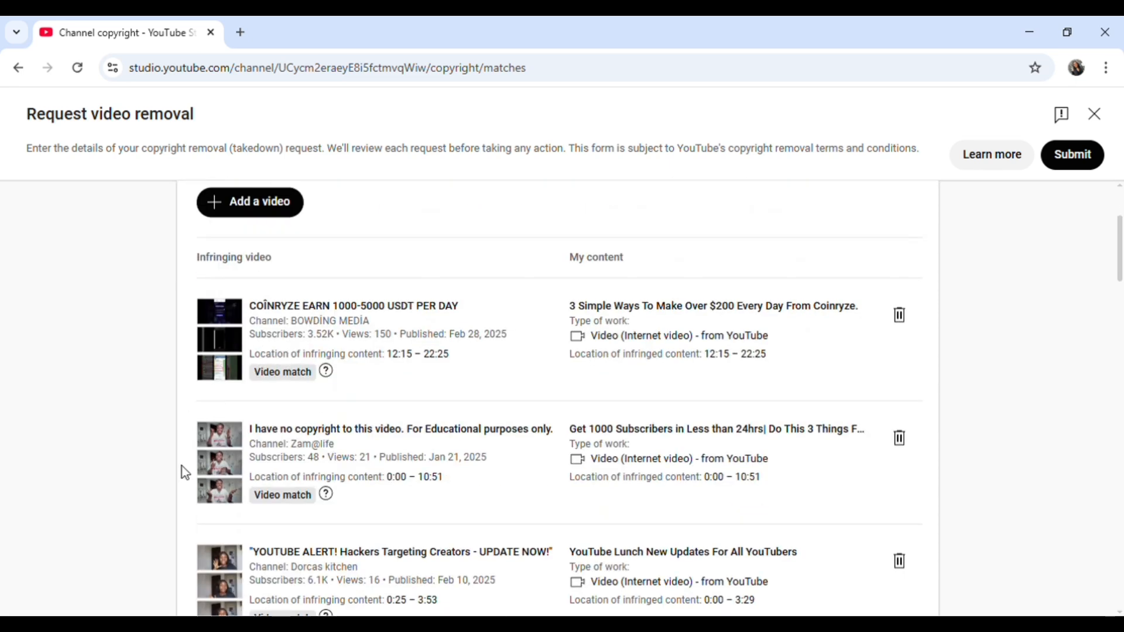
{"action": "scroll", "coordinate": [185, 518], "scroll_direction": "down", "scroll_amount": 4}
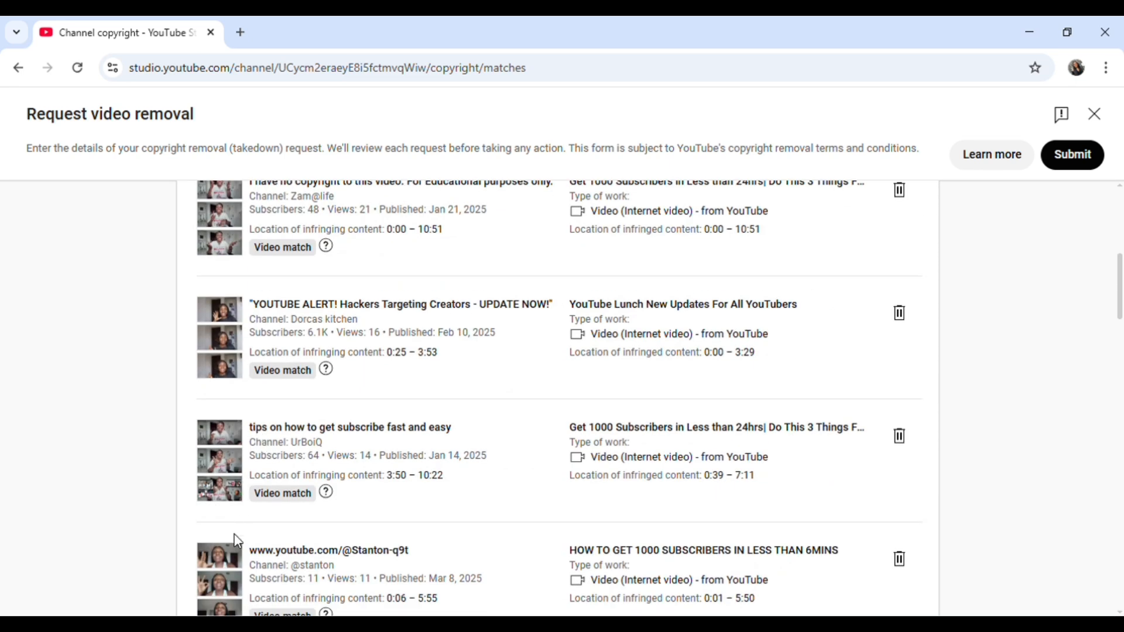
{"action": "scroll", "coordinate": [240, 539], "scroll_direction": "down", "scroll_amount": 5}
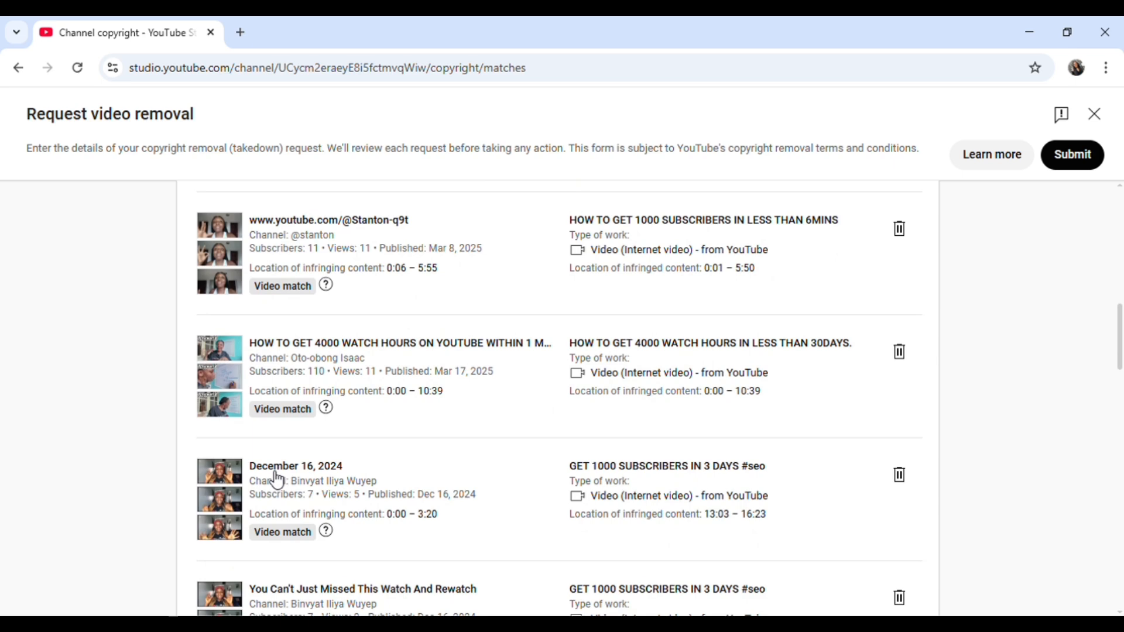
{"action": "scroll", "coordinate": [277, 480], "scroll_direction": "down", "scroll_amount": 3}
{"action": "scroll", "coordinate": [278, 480], "scroll_direction": "down", "scroll_amount": 4}
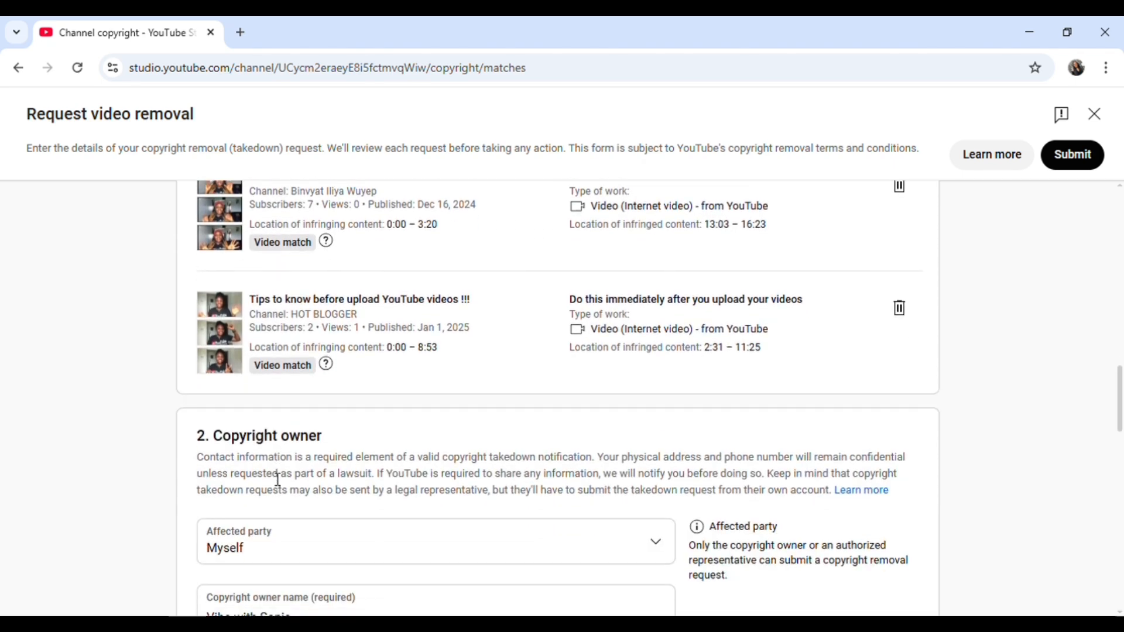
{"action": "scroll", "coordinate": [291, 384], "scroll_direction": "up", "scroll_amount": 1}
{"action": "scroll", "coordinate": [292, 384], "scroll_direction": "down", "scroll_amount": 2}
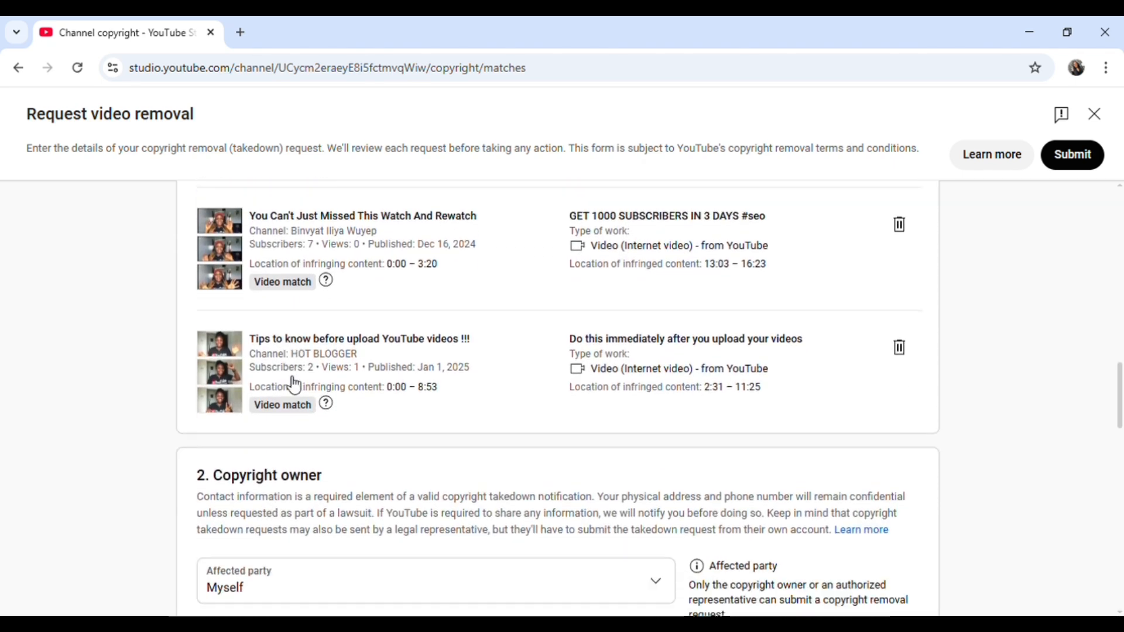
Go through the Copyright owner section, checking the affected party, owner name and contact fields
{"action": "left_click", "coordinate": [356, 460]}
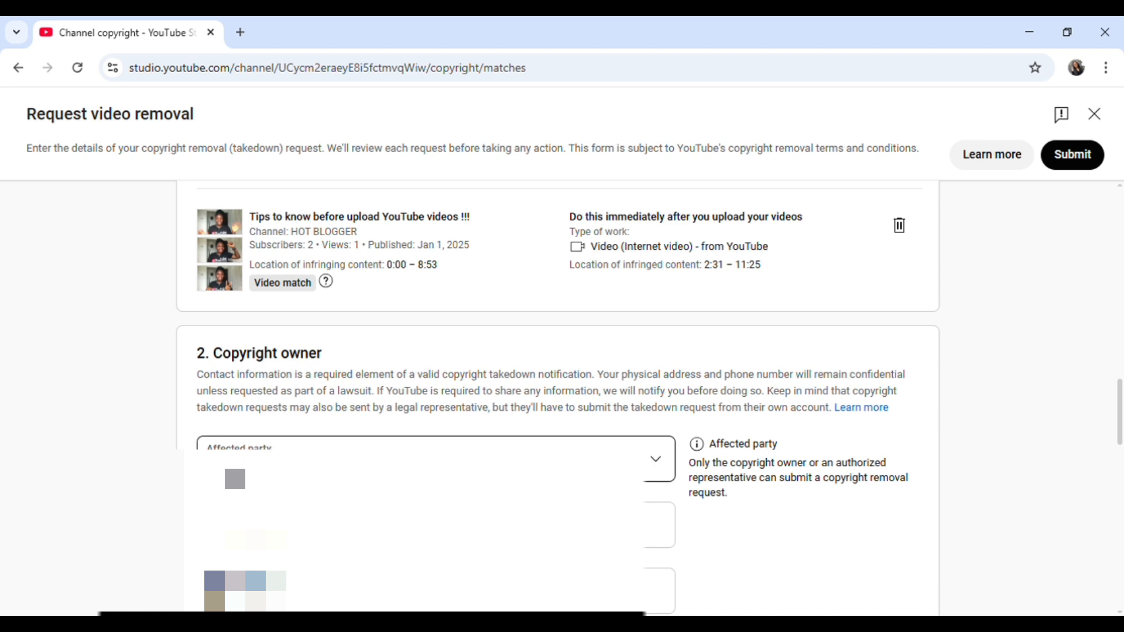
{"action": "left_click", "coordinate": [235, 479]}
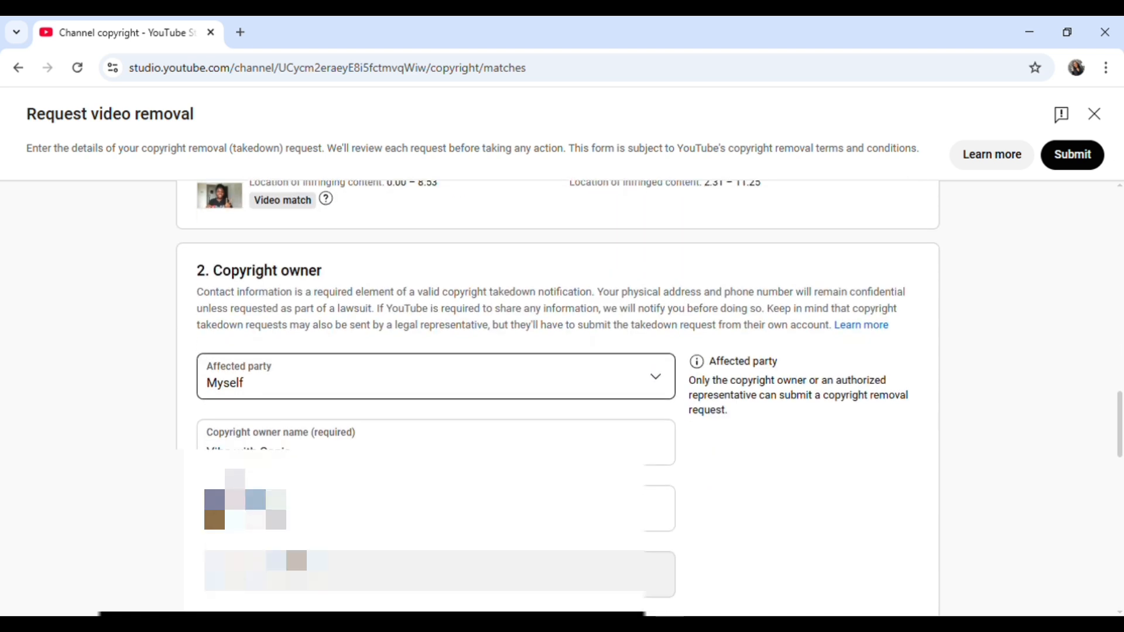
{"action": "left_click", "coordinate": [263, 392]}
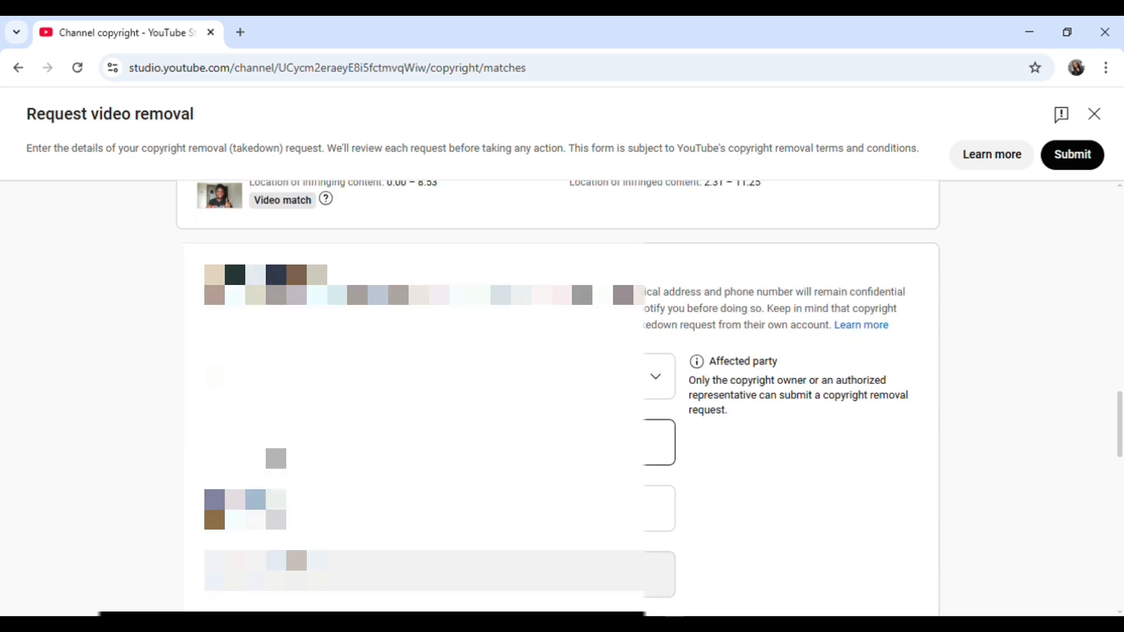
{"action": "scroll", "coordinate": [263, 392], "scroll_direction": "down", "scroll_amount": 1}
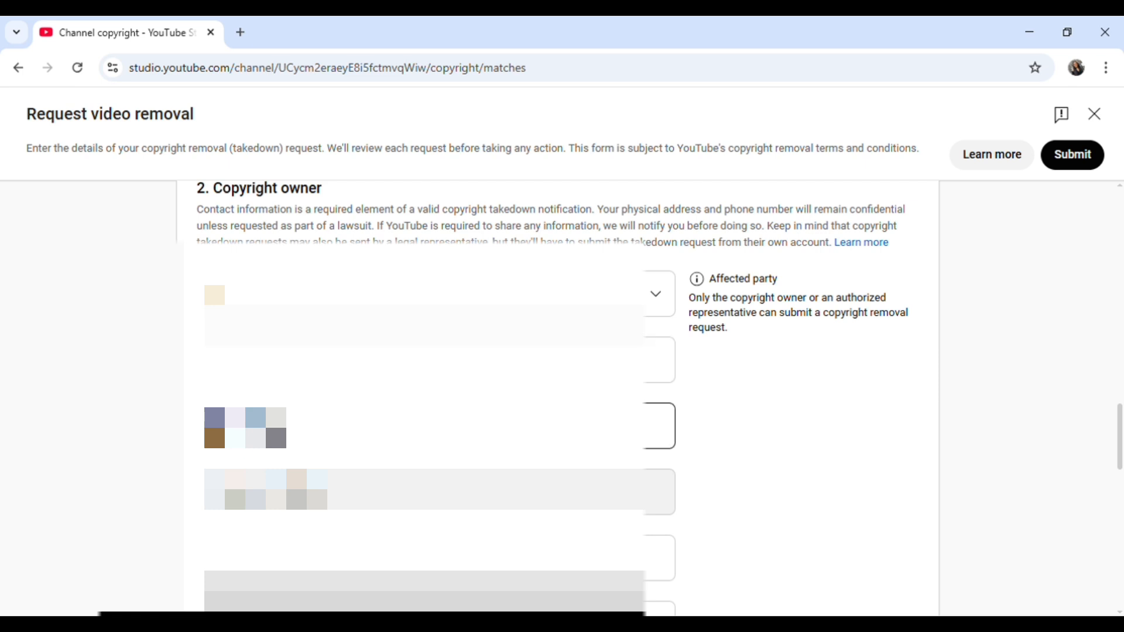
{"action": "scroll", "coordinate": [436, 398], "scroll_direction": "down", "scroll_amount": 2}
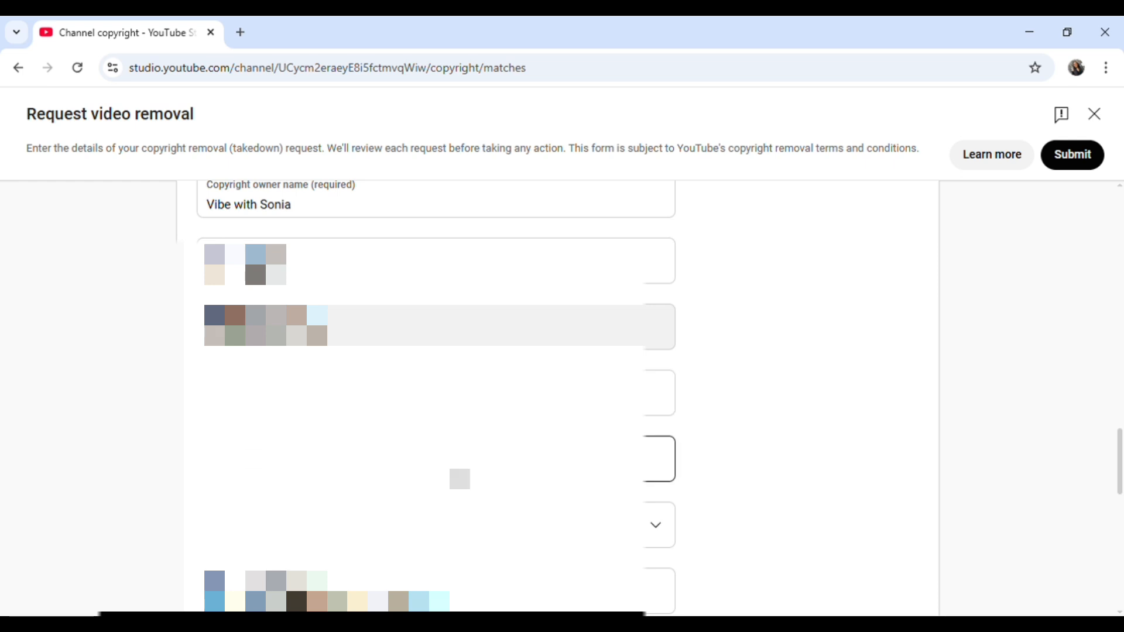
Fill in the relationship to the copyrighted content in the Copyright owner section
{"action": "left_click", "coordinate": [460, 475]}
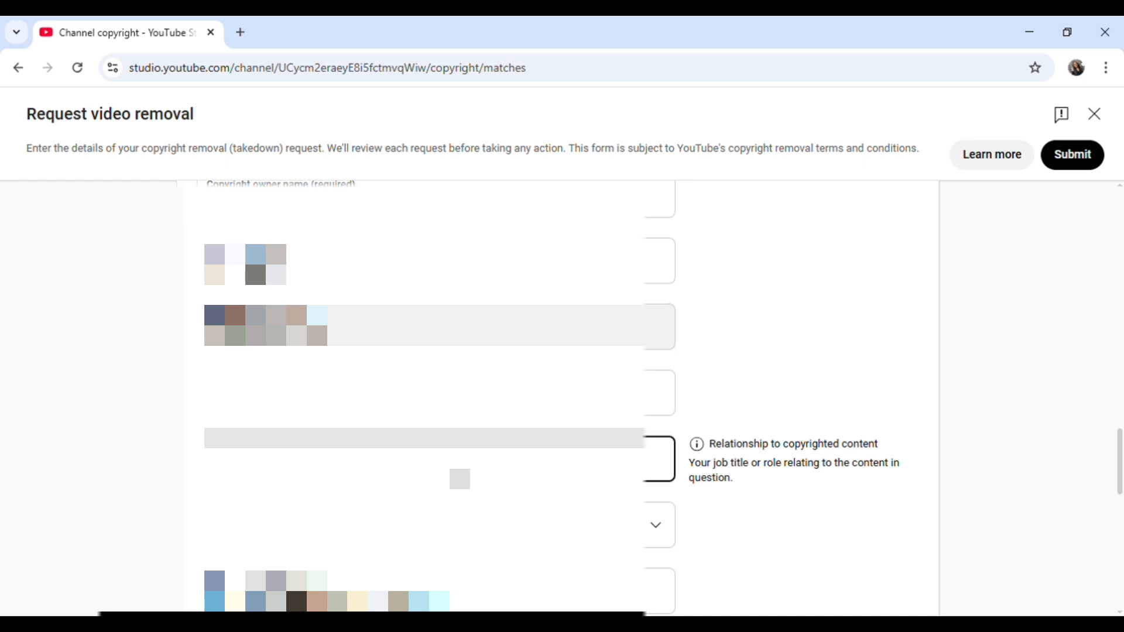
{"action": "type", "text": "O"}
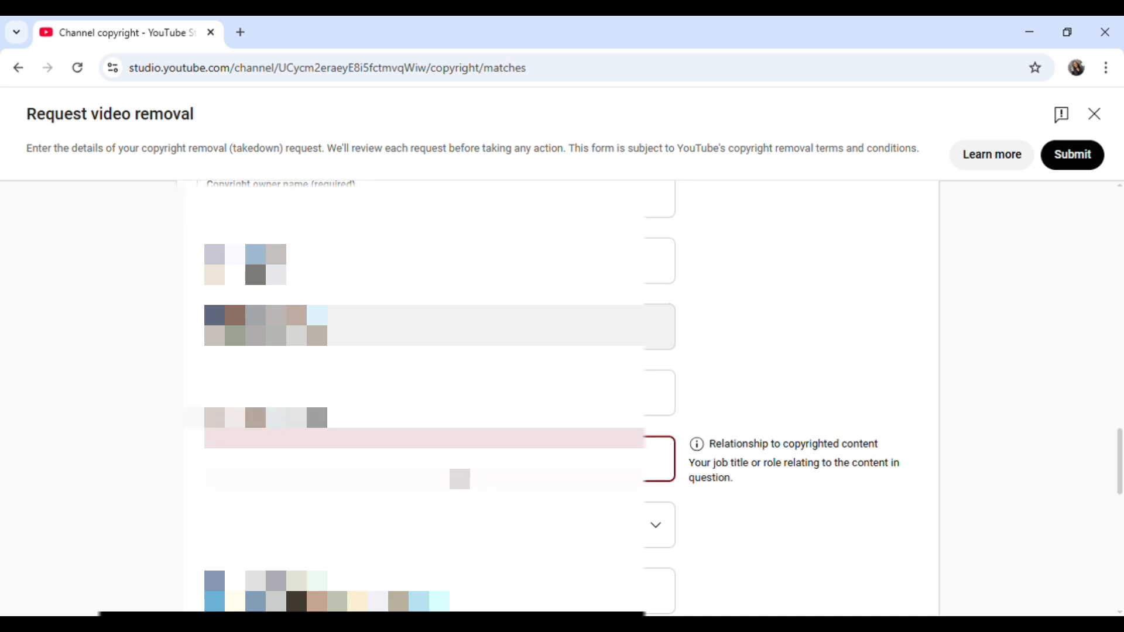
{"action": "type", "text": "w"}
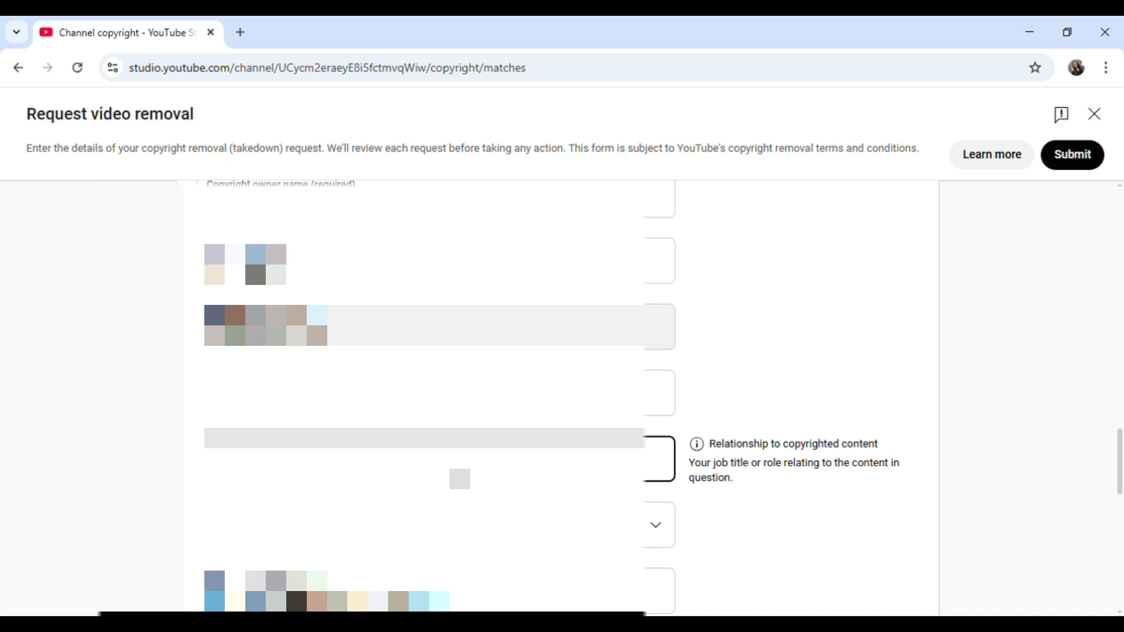
Set the removal timing for the targeted videos to "Scheduled: Send a 7-day notice"
{"action": "scroll", "coordinate": [562, 381], "scroll_direction": "down", "scroll_amount": 3}
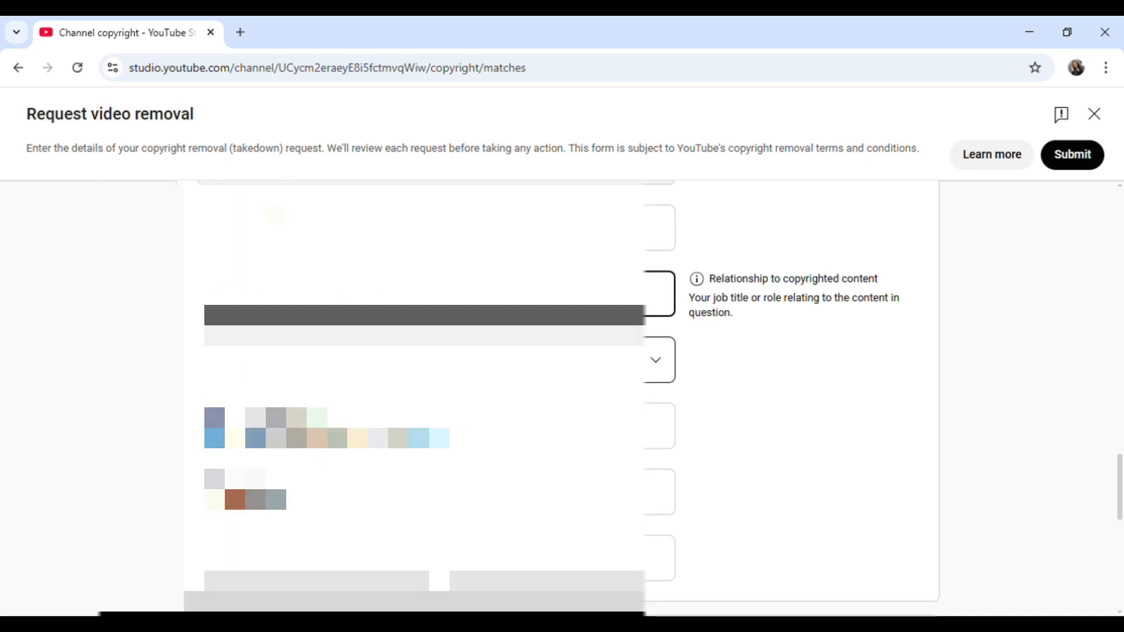
{"action": "scroll", "coordinate": [562, 381], "scroll_direction": "down", "scroll_amount": 2}
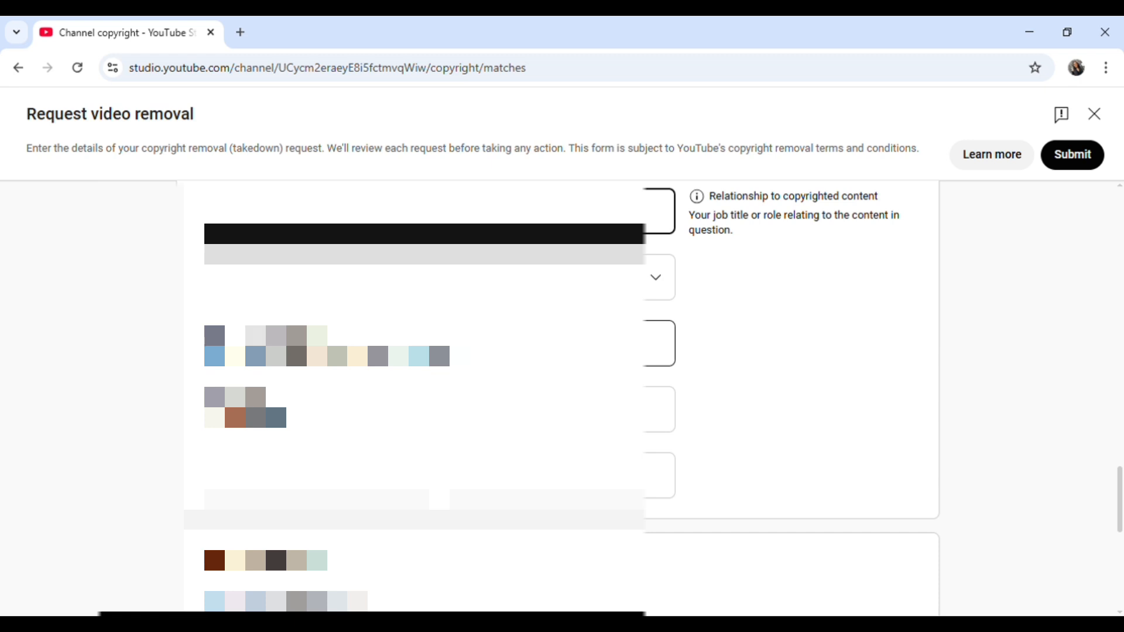
{"action": "scroll", "coordinate": [328, 371], "scroll_direction": "down", "scroll_amount": 4}
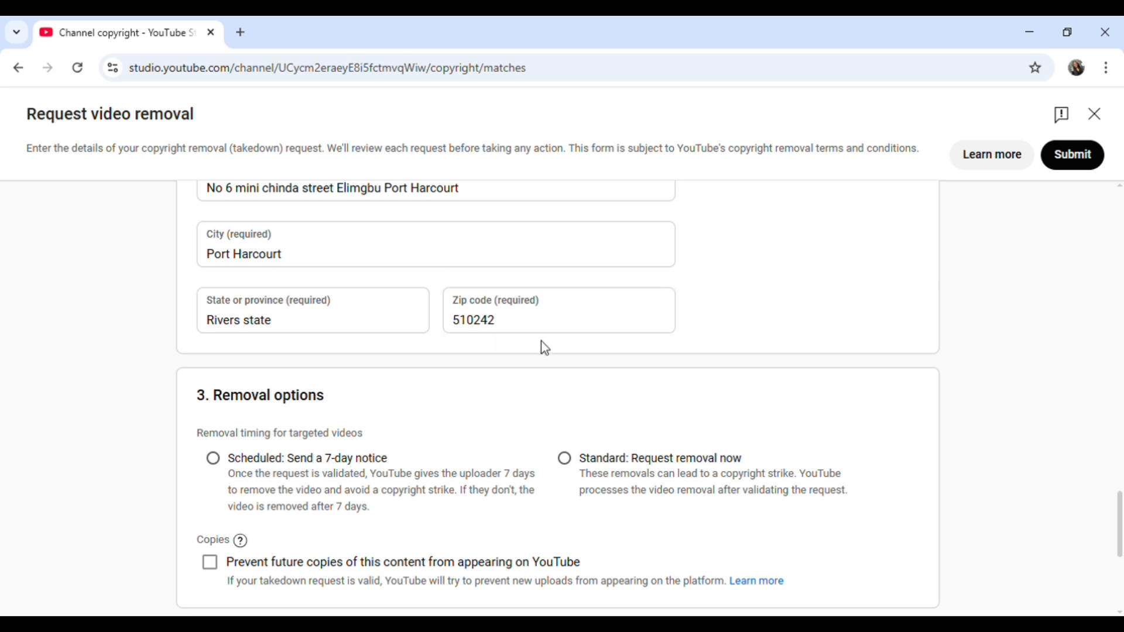
{"action": "scroll", "coordinate": [428, 372], "scroll_direction": "down", "scroll_amount": 3}
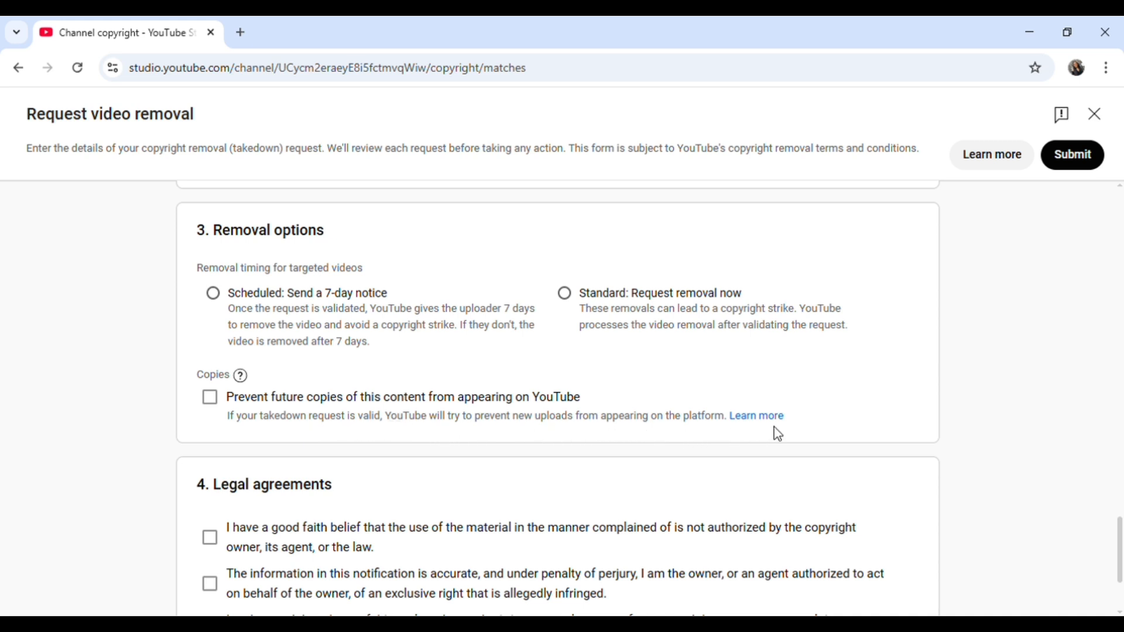
{"action": "left_click", "coordinate": [213, 293]}
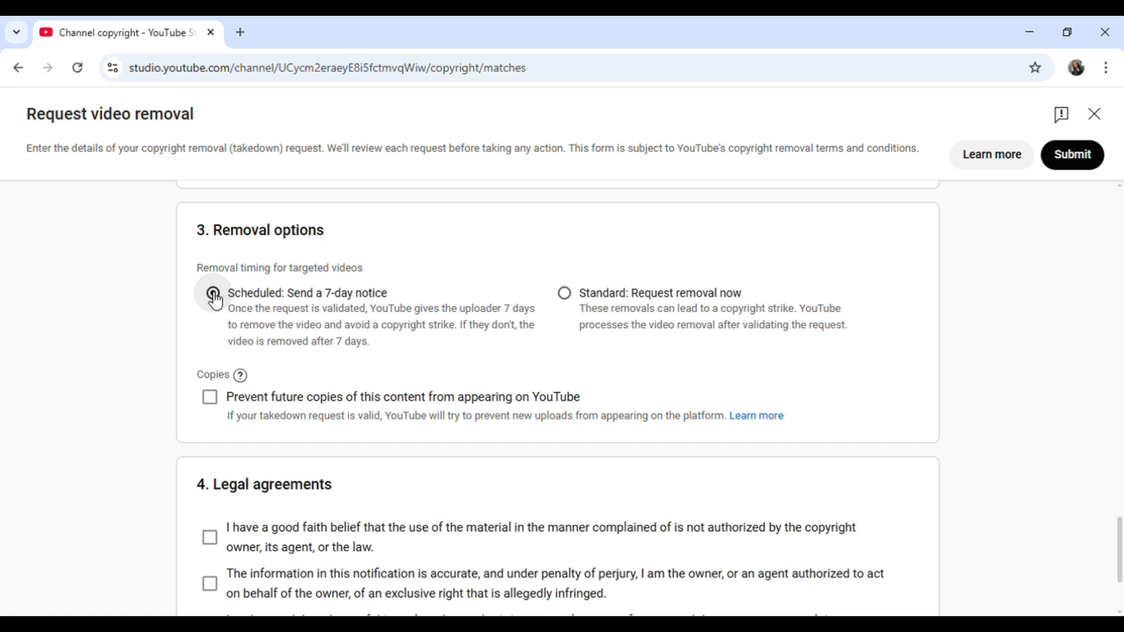
Accept all three statements in the Legal agreements section
{"action": "scroll", "coordinate": [285, 351], "scroll_direction": "down", "scroll_amount": 3}
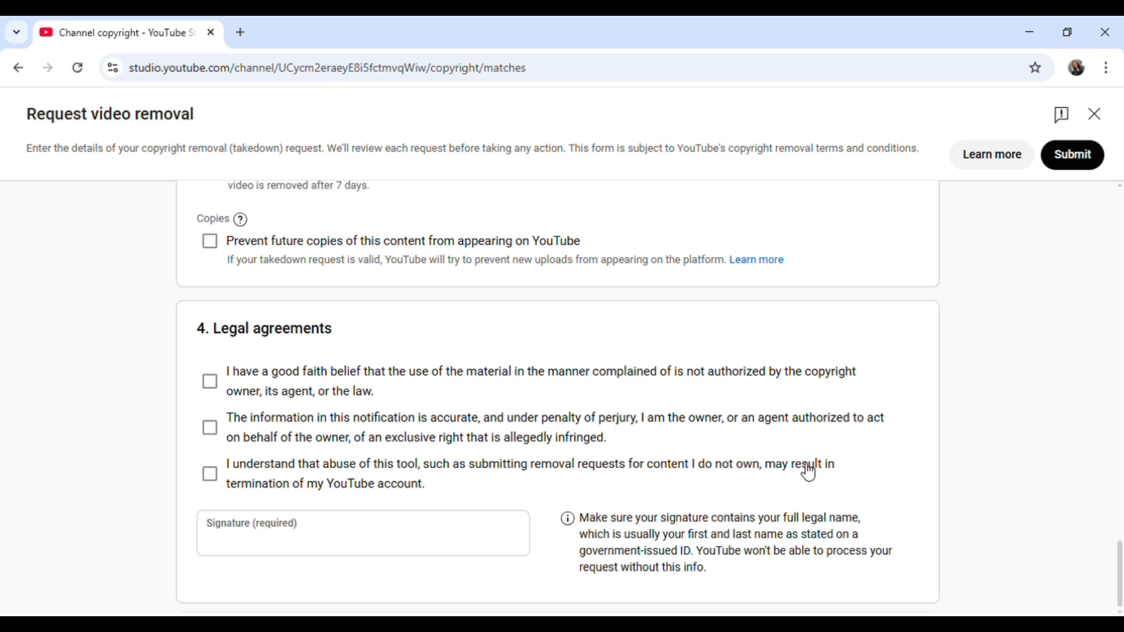
{"action": "left_click", "coordinate": [218, 391]}
{"action": "left_click", "coordinate": [220, 434]}
{"action": "left_click", "coordinate": [216, 473]}
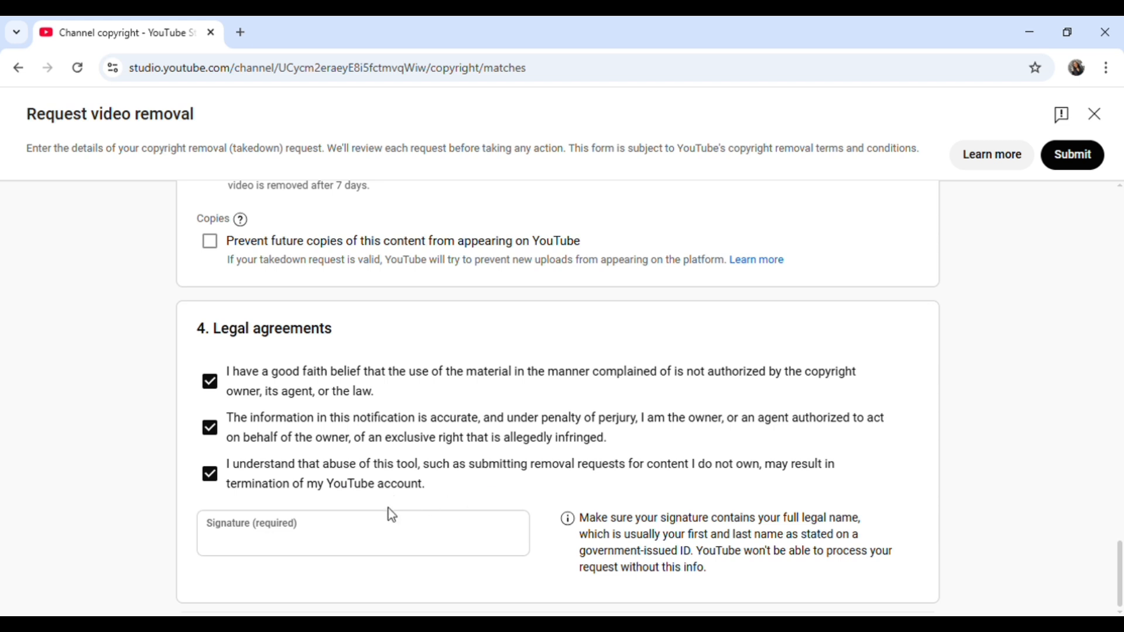
Sign the request with the claimant's full legal name and submit it
{"action": "left_click", "coordinate": [358, 538]}
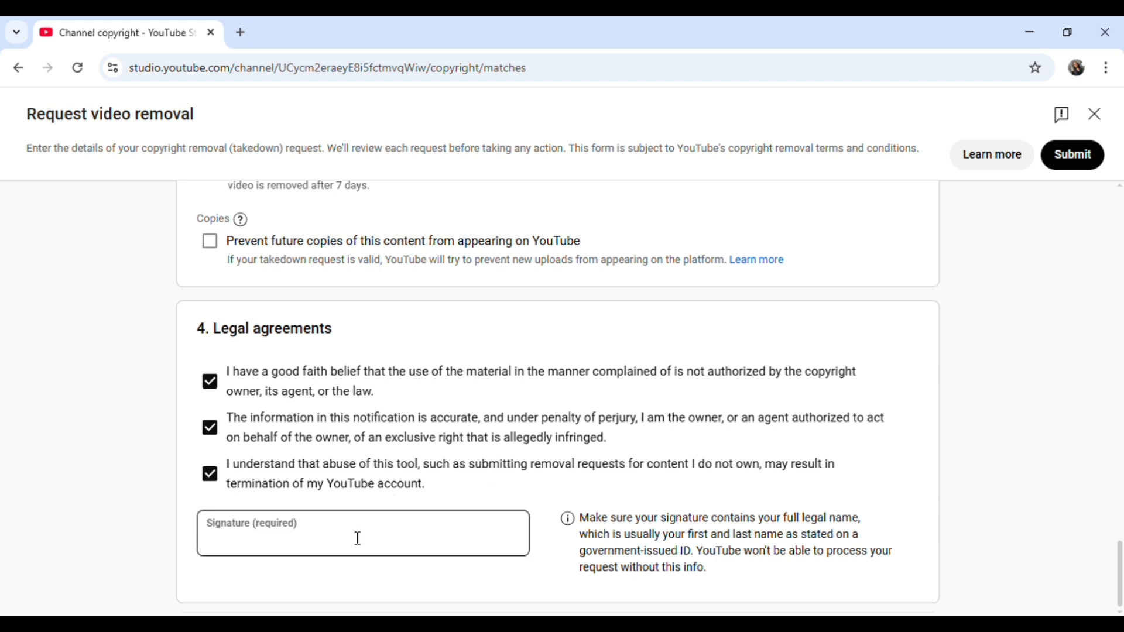
{"action": "left_click", "coordinate": [278, 556]}
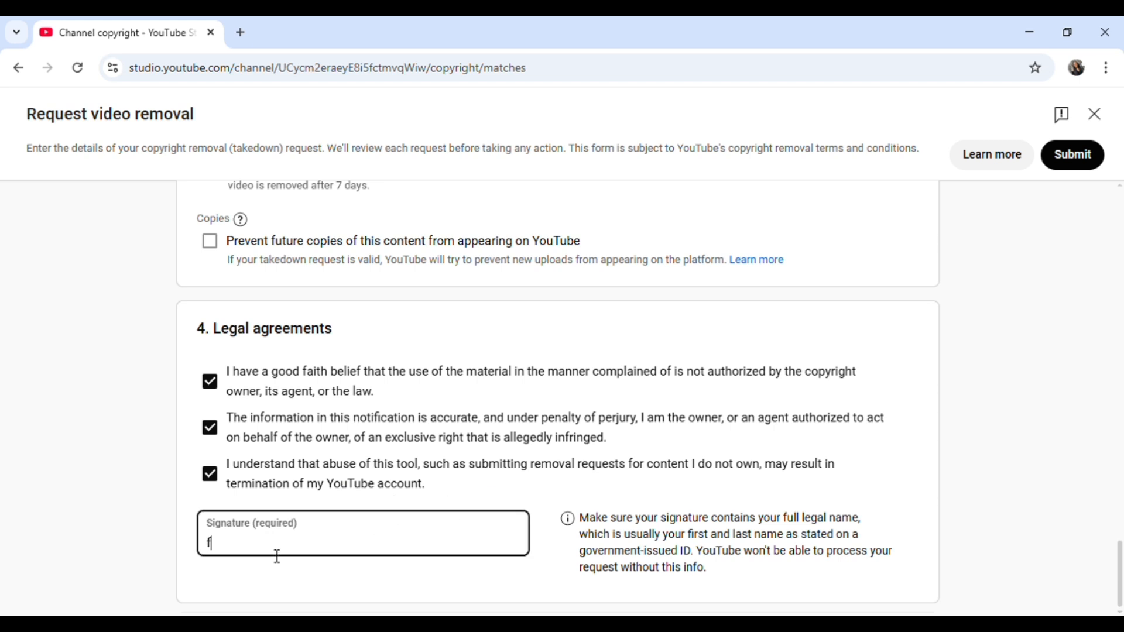
{"action": "key", "text": "BackSpace"}
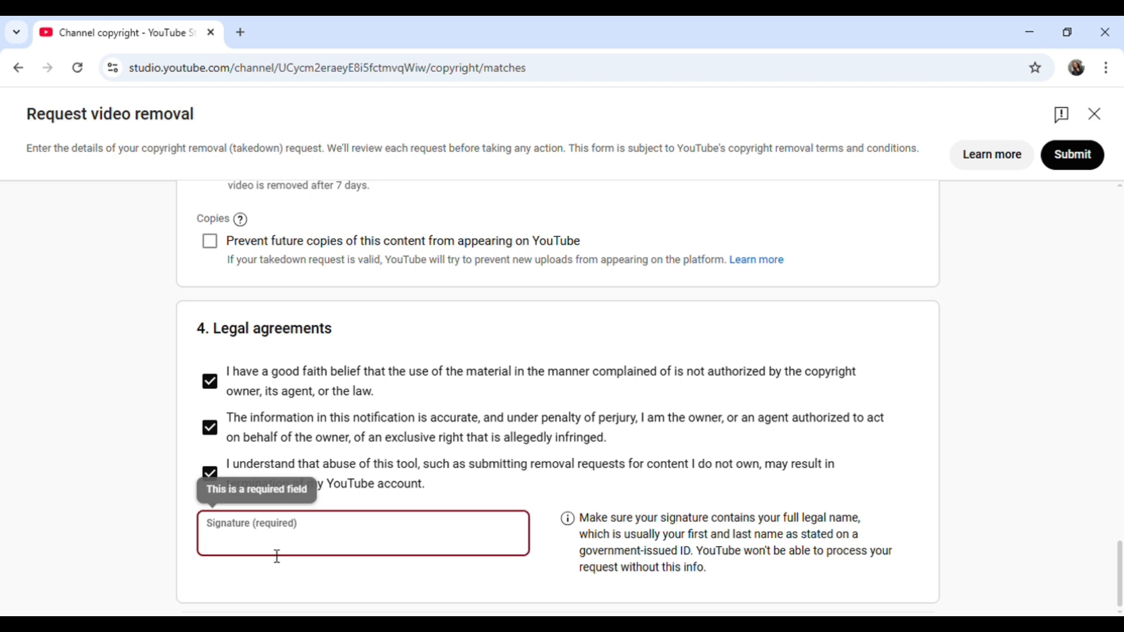
{"action": "type", "text": "fa"}
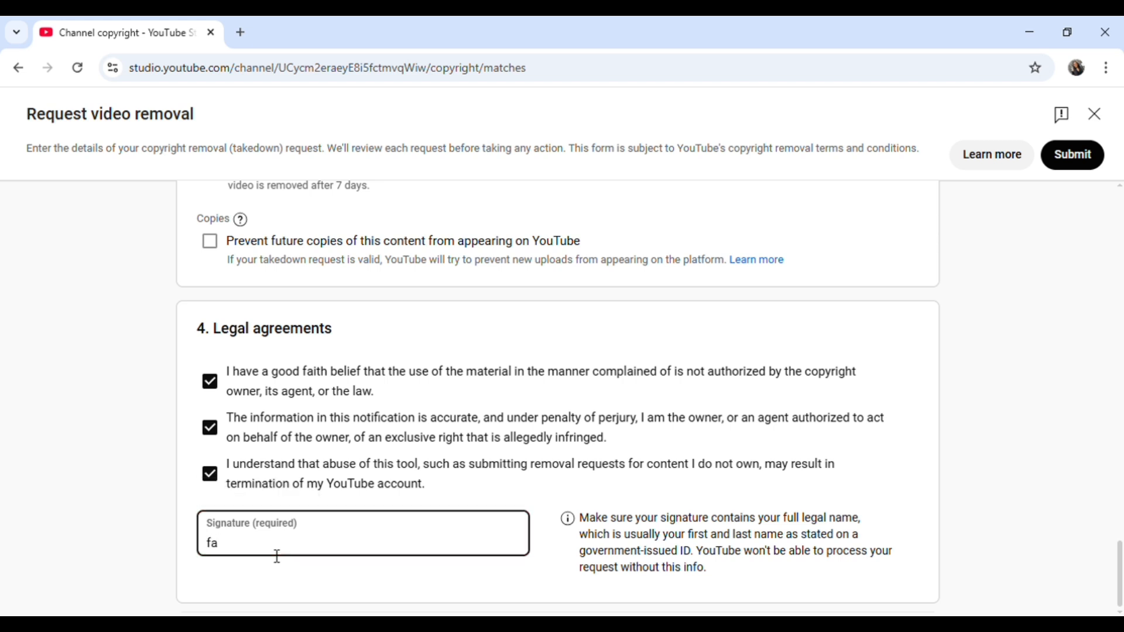
{"action": "key", "text": "BackSpace"}
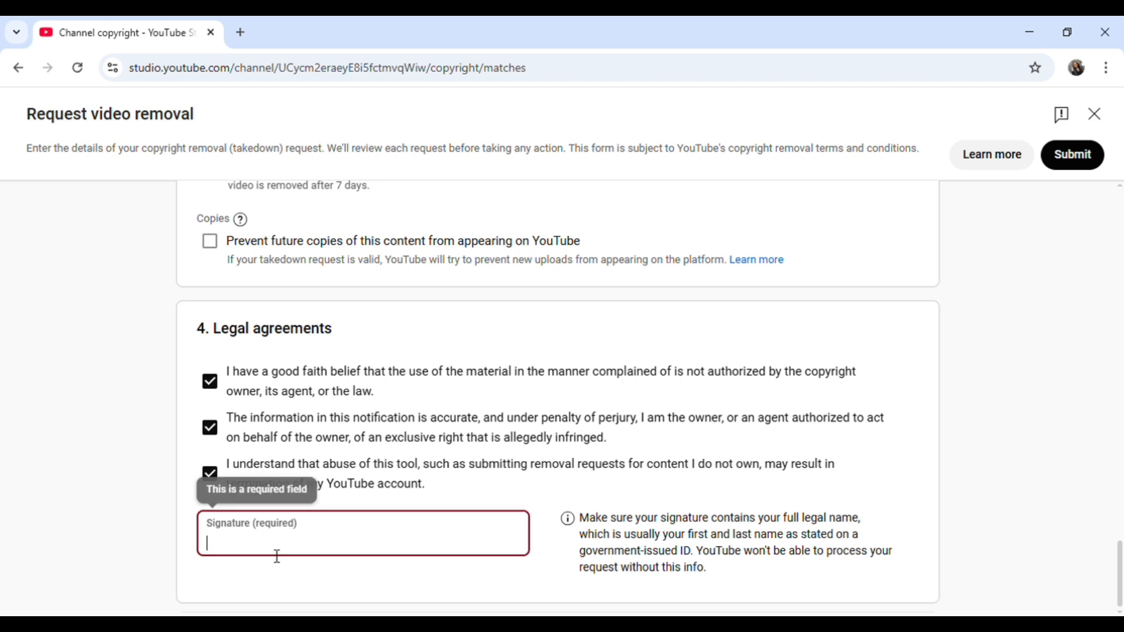
{"action": "type", "text": "FAITH EL"}
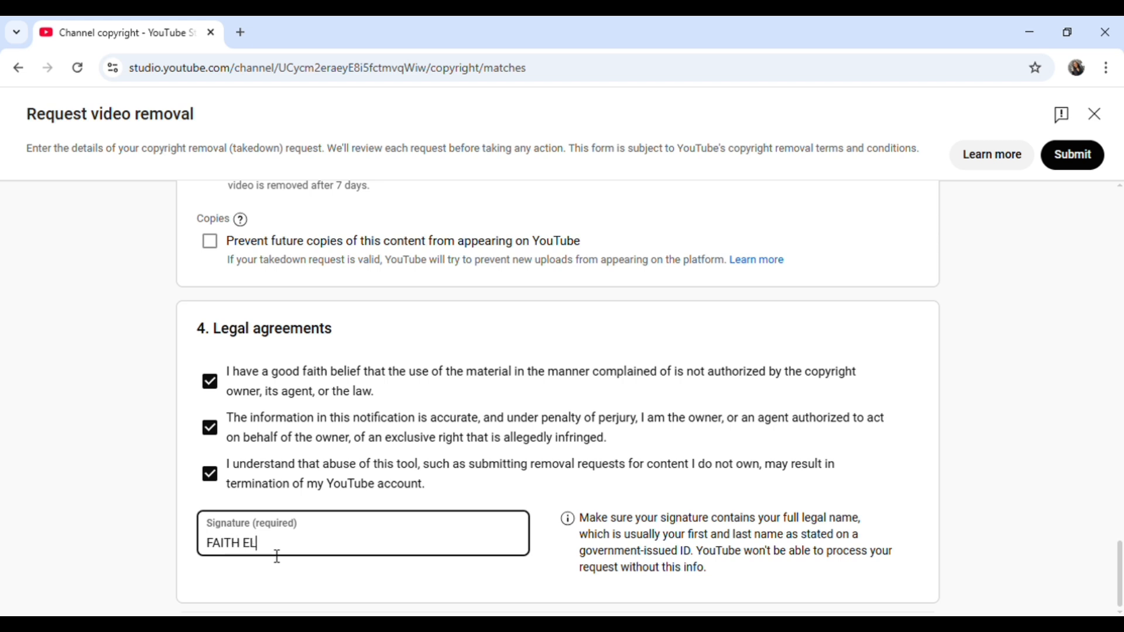
{"action": "type", "text": "EJO ONOJA"}
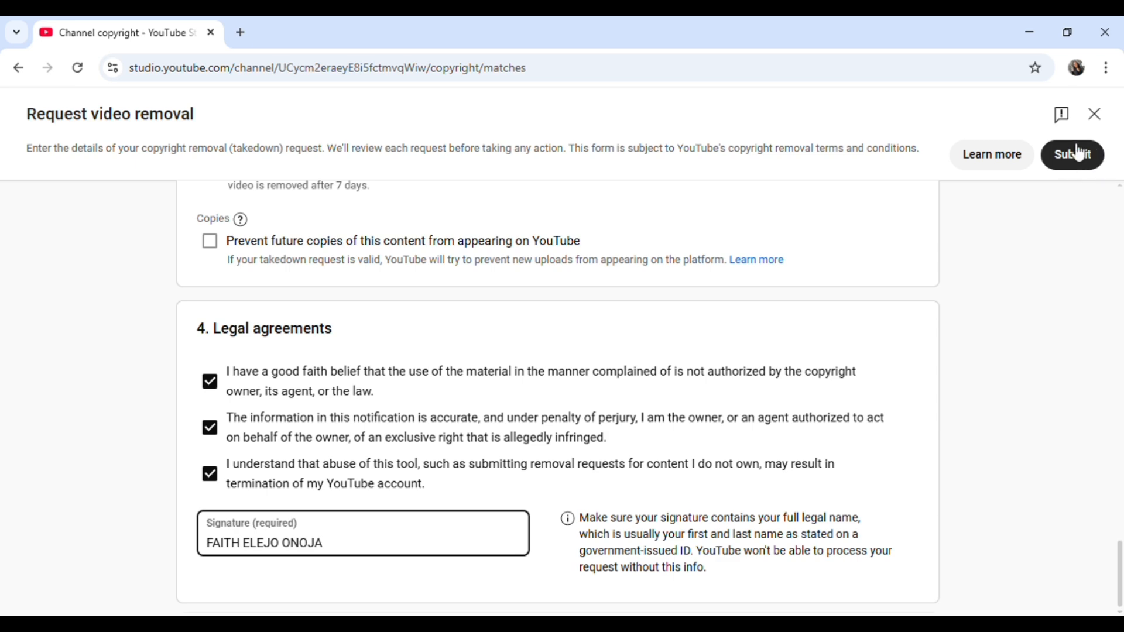
{"action": "left_click", "coordinate": [1080, 168]}
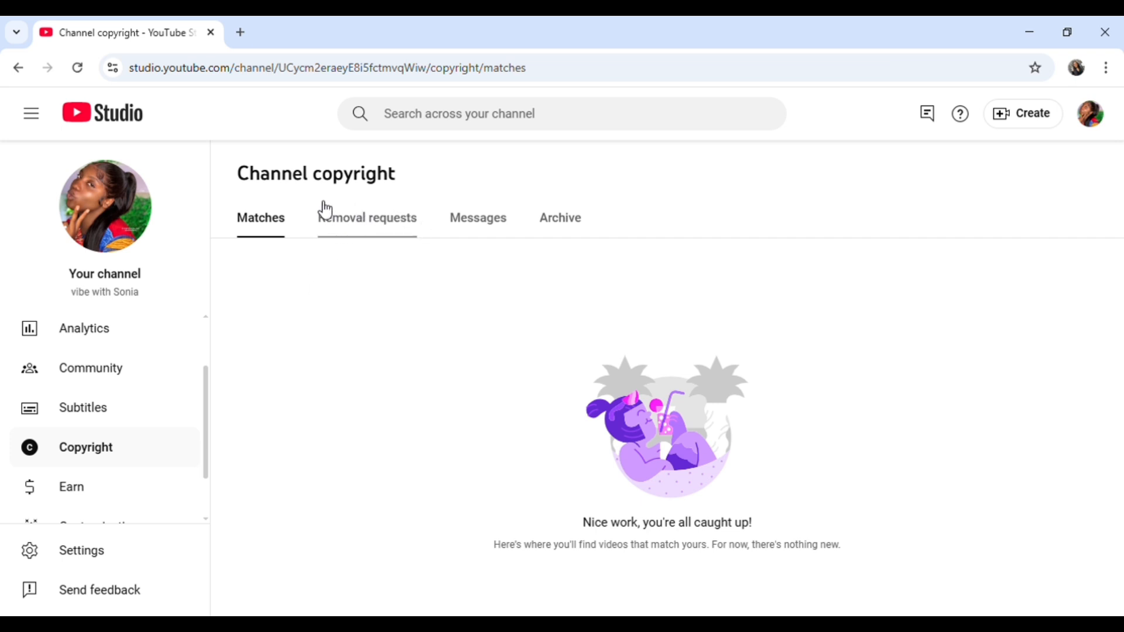
Review the list of the channel's removal requests and check the request status of each submitted video
{"action": "left_click", "coordinate": [379, 223]}
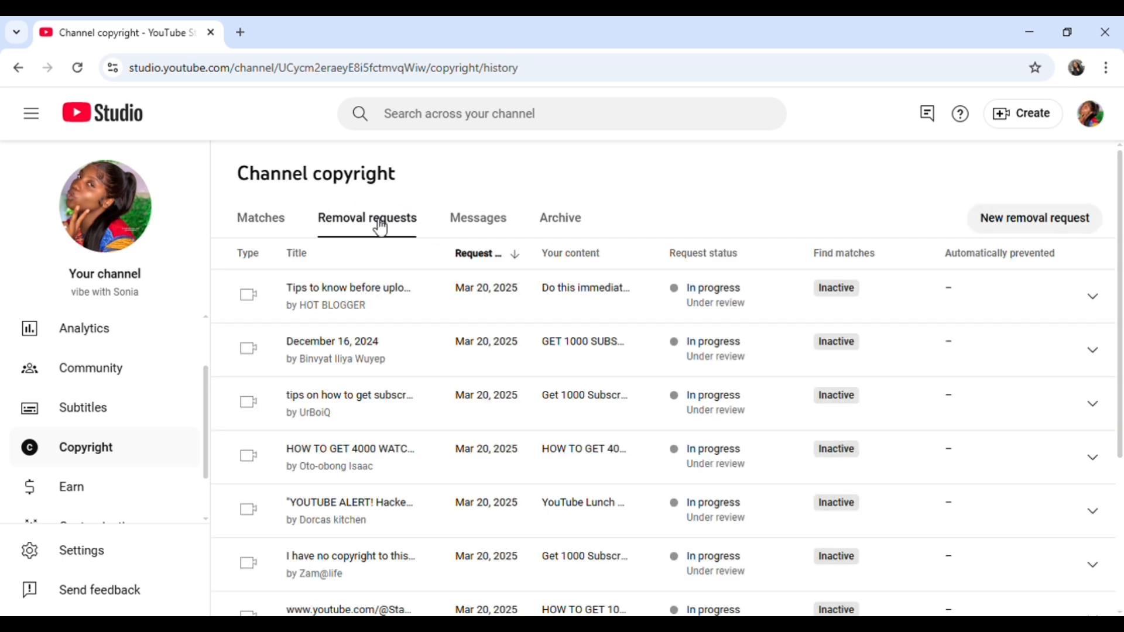
{"action": "scroll", "coordinate": [520, 399], "scroll_direction": "down", "scroll_amount": 3}
{"action": "scroll", "coordinate": [619, 470], "scroll_direction": "down", "scroll_amount": 2}
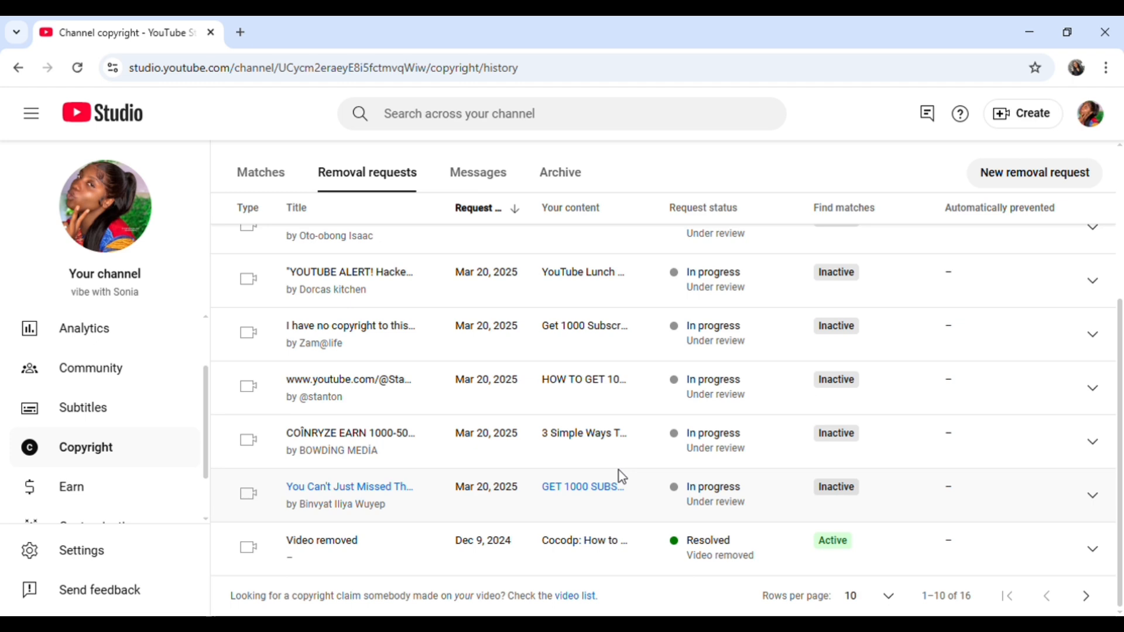
{"action": "scroll", "coordinate": [619, 470], "scroll_direction": "up", "scroll_amount": 5}
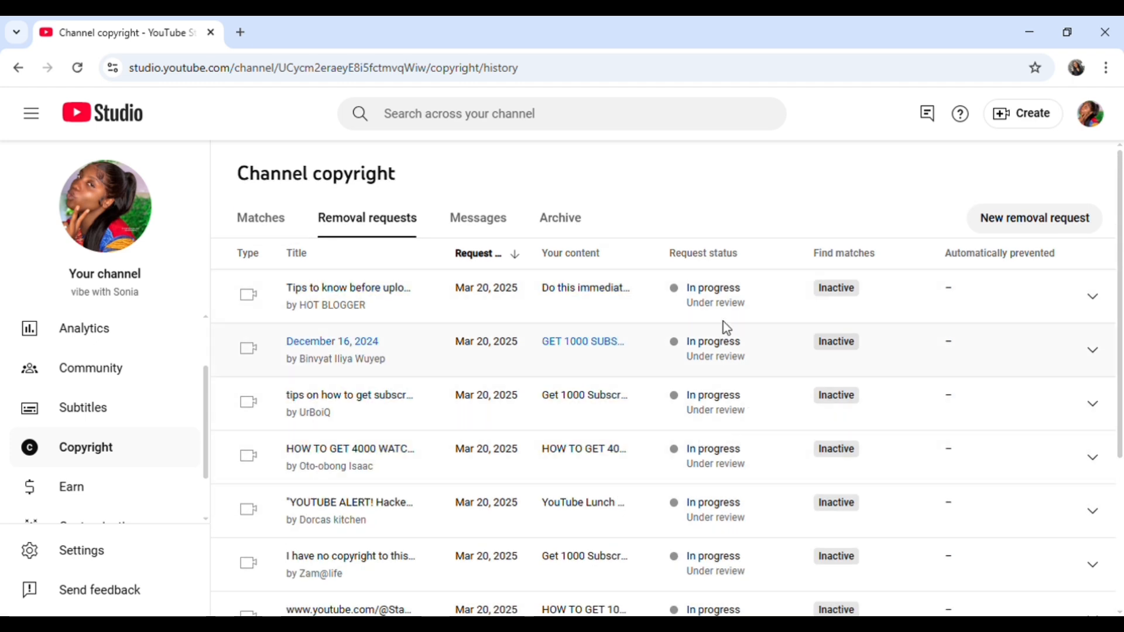
{"action": "scroll", "coordinate": [731, 514], "scroll_direction": "down", "scroll_amount": 5}
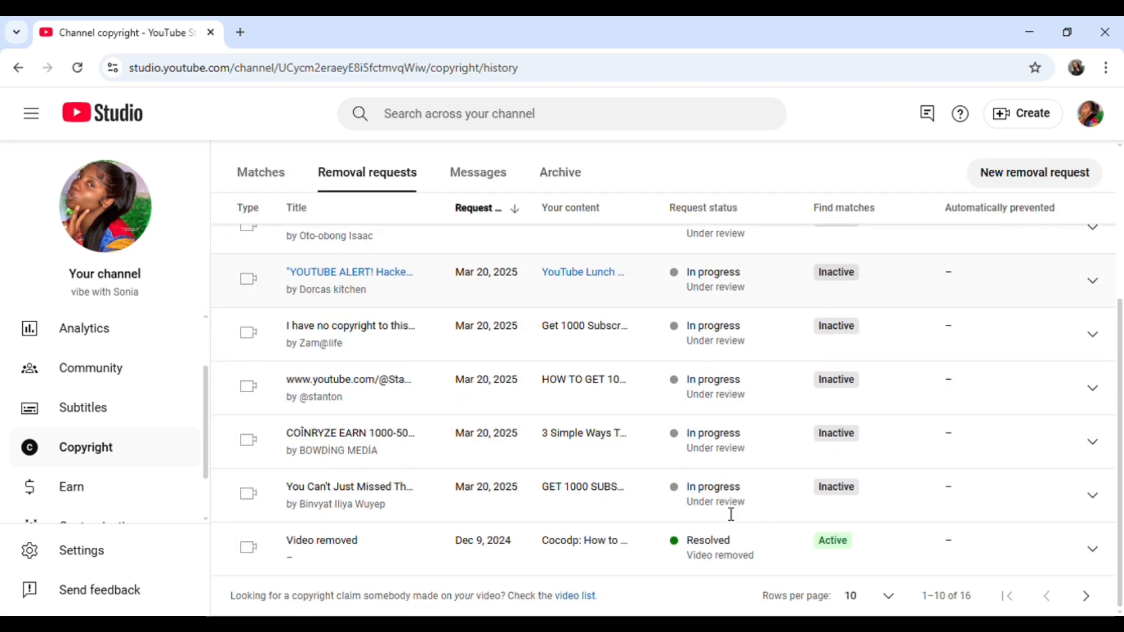
{"action": "scroll", "coordinate": [731, 514], "scroll_direction": "up", "scroll_amount": 5}
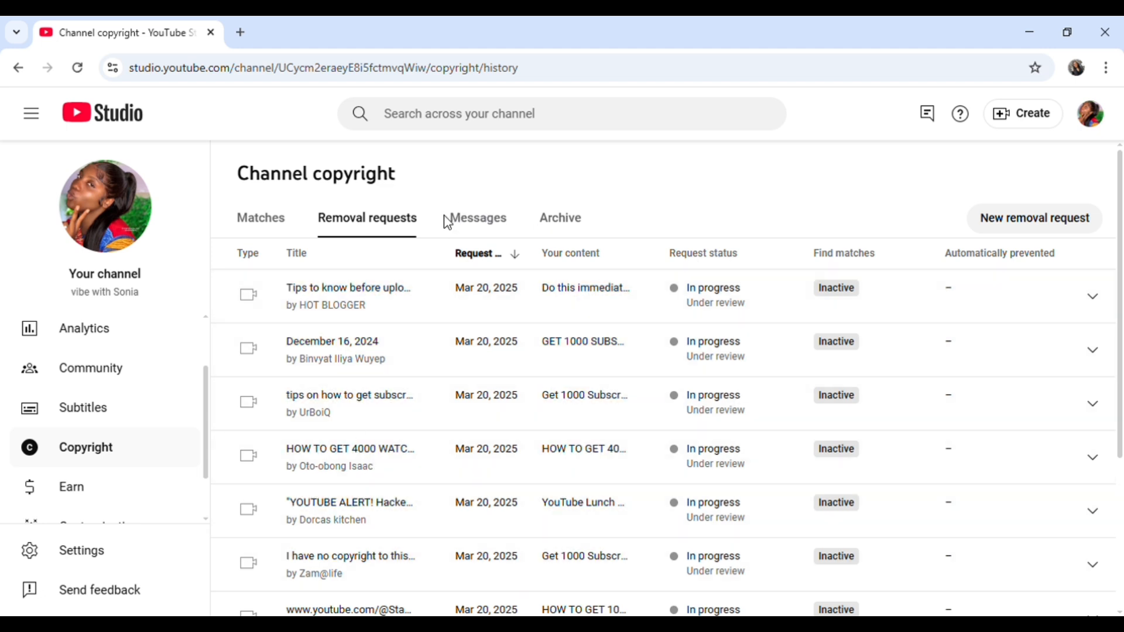
Check the channel's copyright messages and archived matches, and return to the list of matches
{"action": "left_click", "coordinate": [498, 233]}
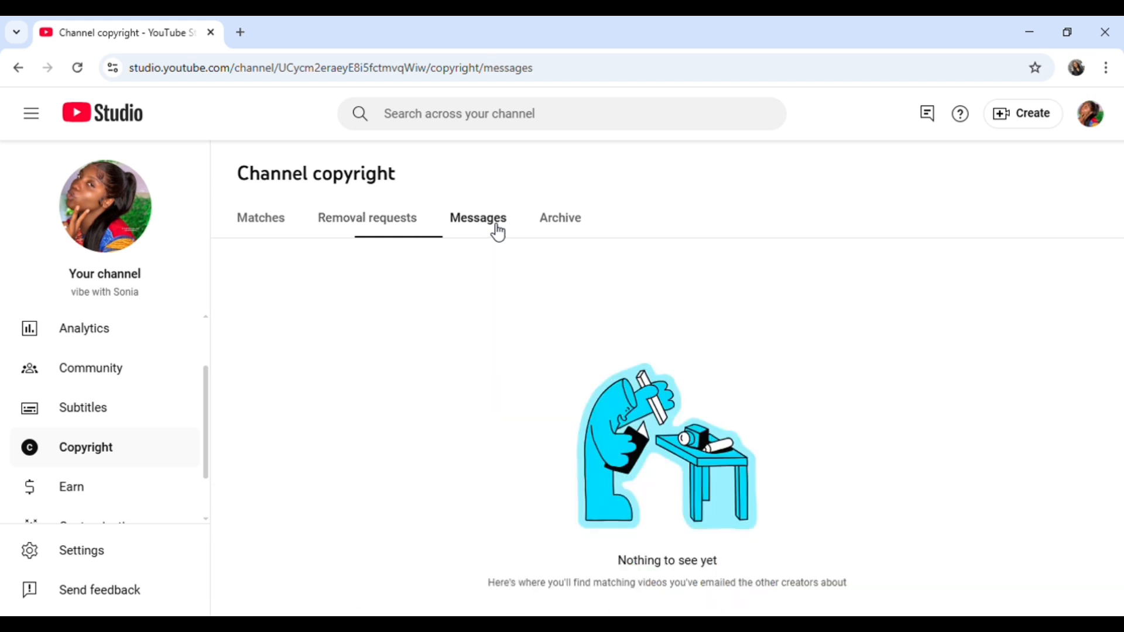
{"action": "left_click", "coordinate": [560, 223]}
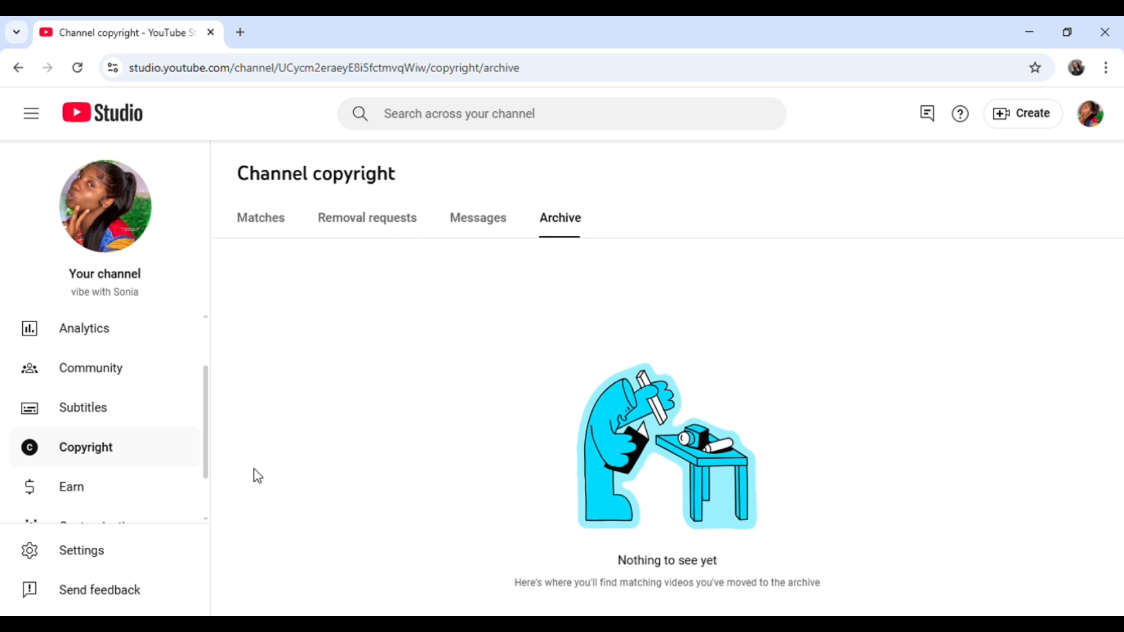
{"action": "left_click", "coordinate": [276, 233]}
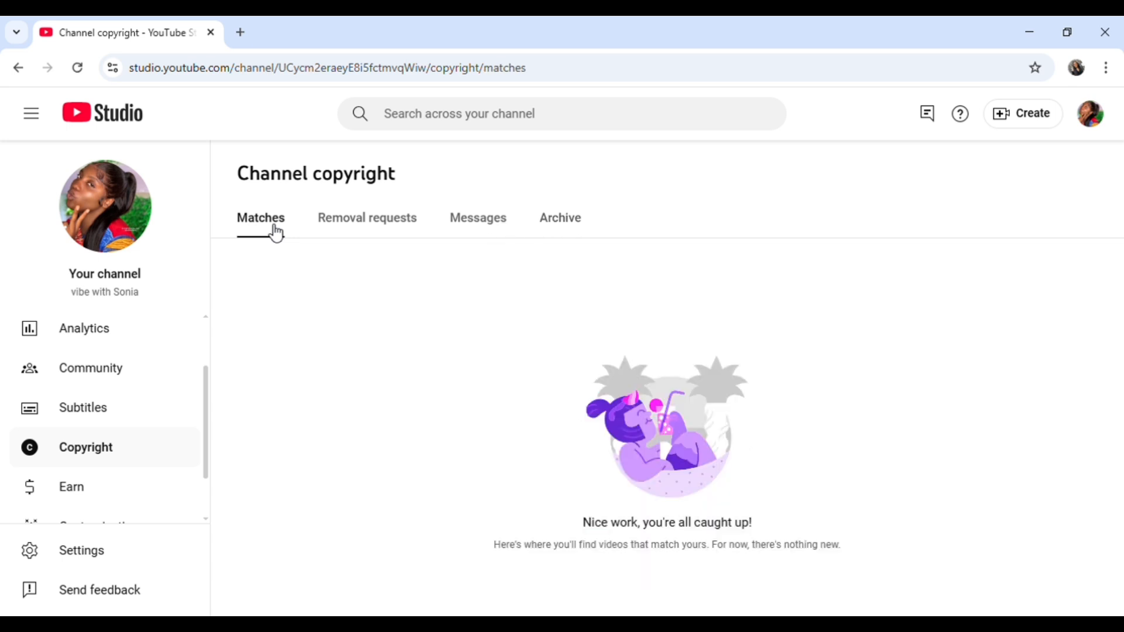